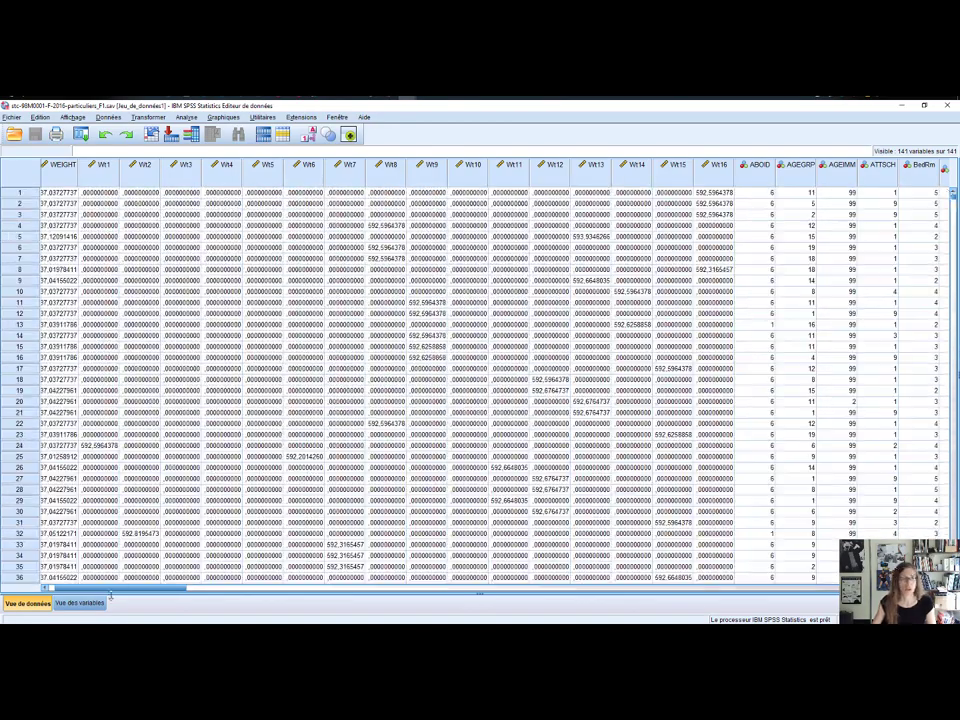
# Show the variable view and highlight the rows from PPSORT to CfSize
pyautogui.click(79, 603)
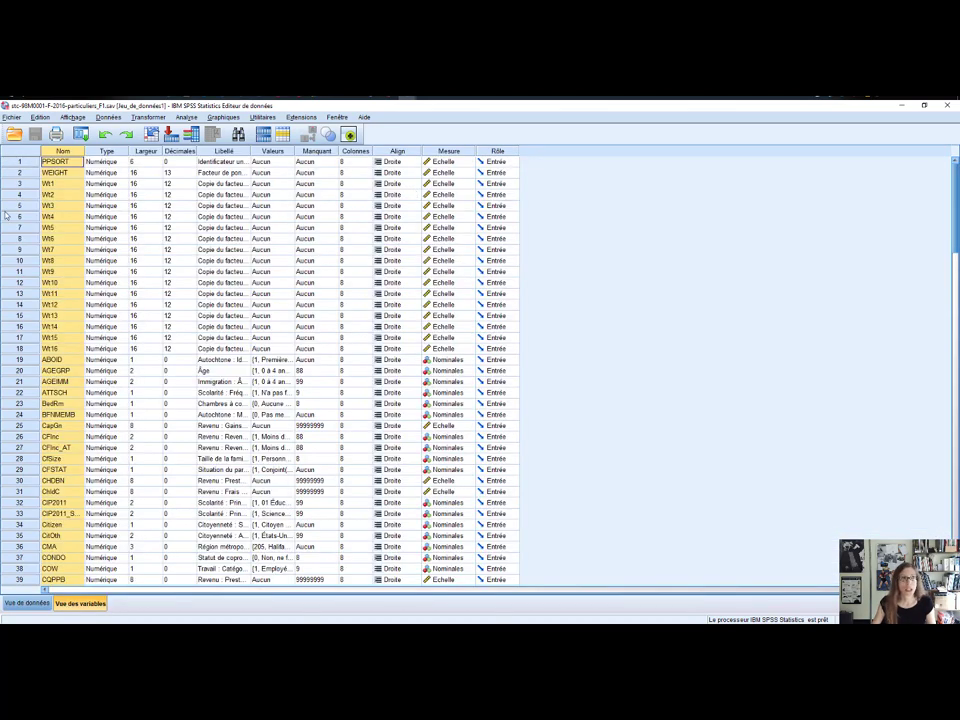
pyautogui.moveTo(27, 166); pyautogui.dragTo(20, 458)
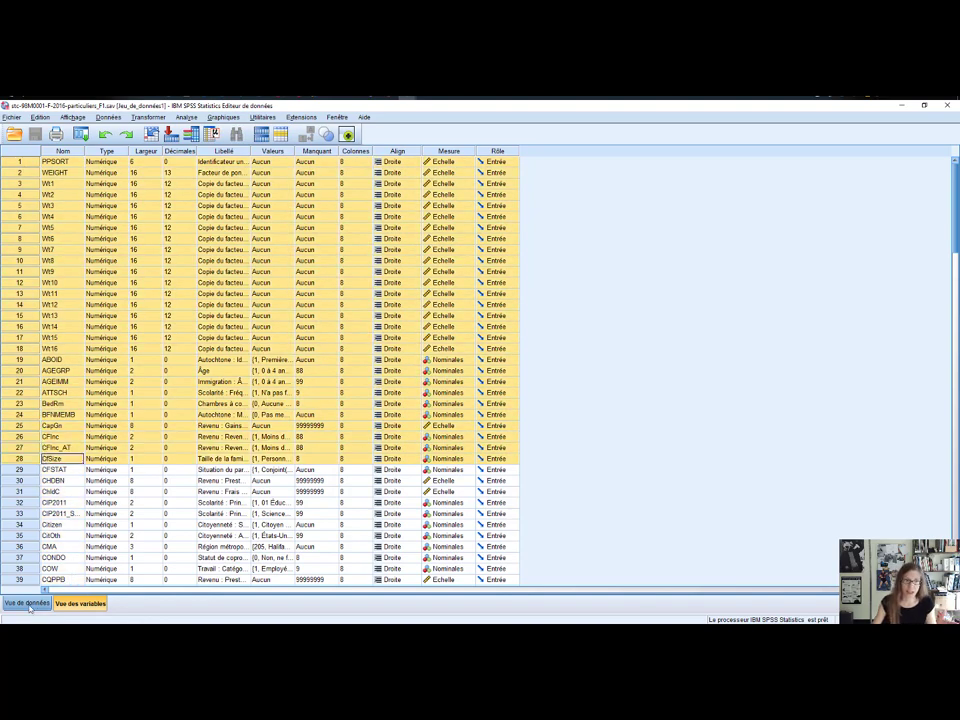
pyautogui.click(90, 251)
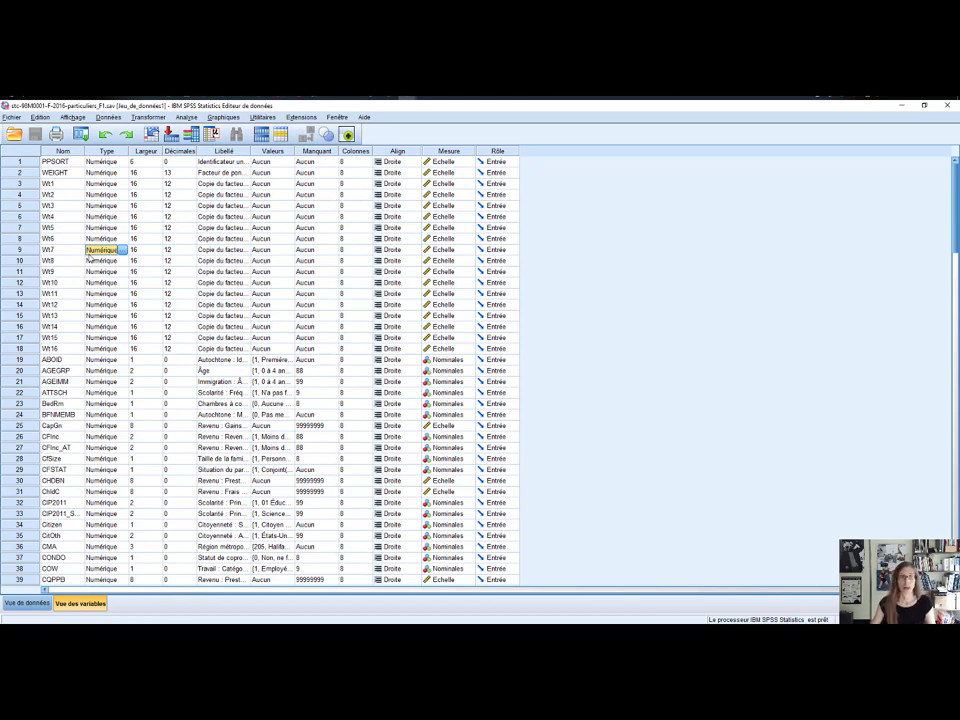
# Sort the variables by name in ascending order without saving their current order, and check the column order in the data view
pyautogui.click(63, 150)
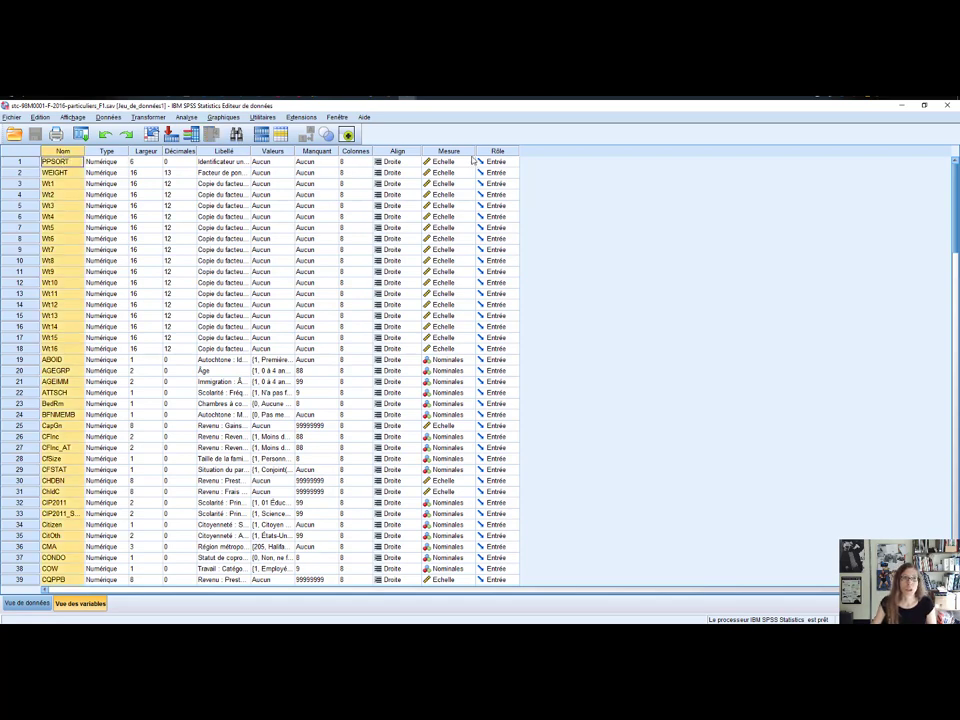
pyautogui.rightClick(62, 155)
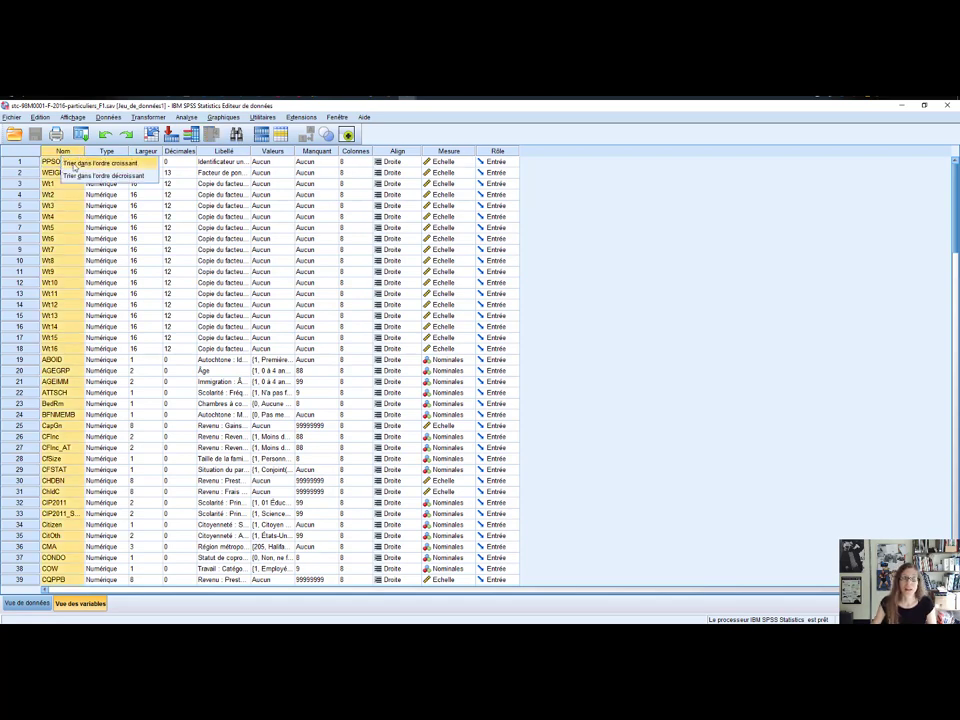
pyautogui.click(74, 164)
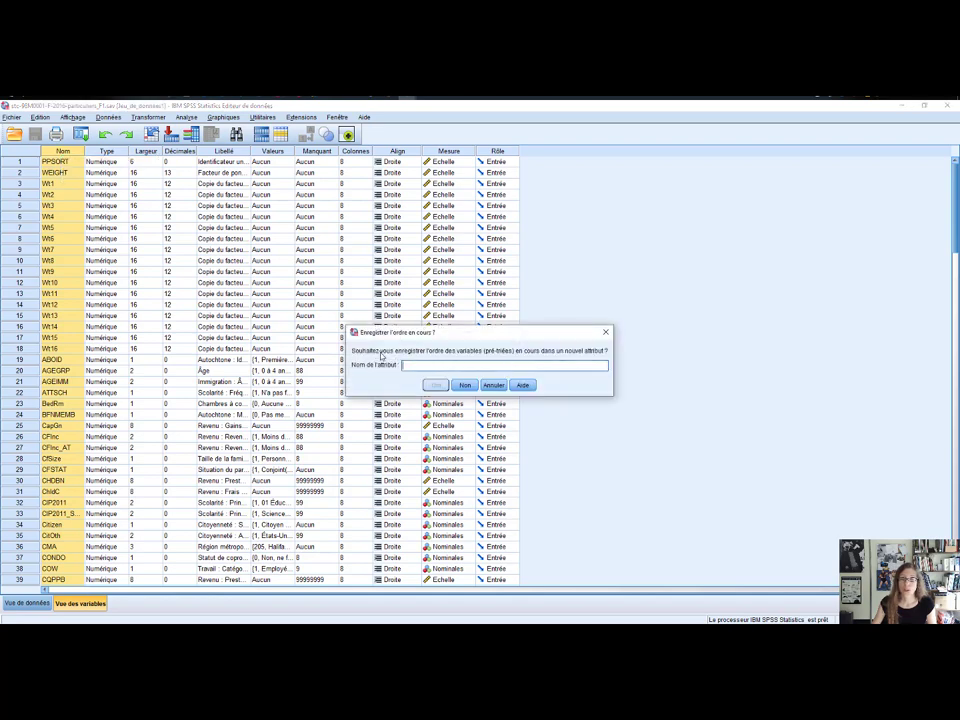
pyautogui.click(464, 386)
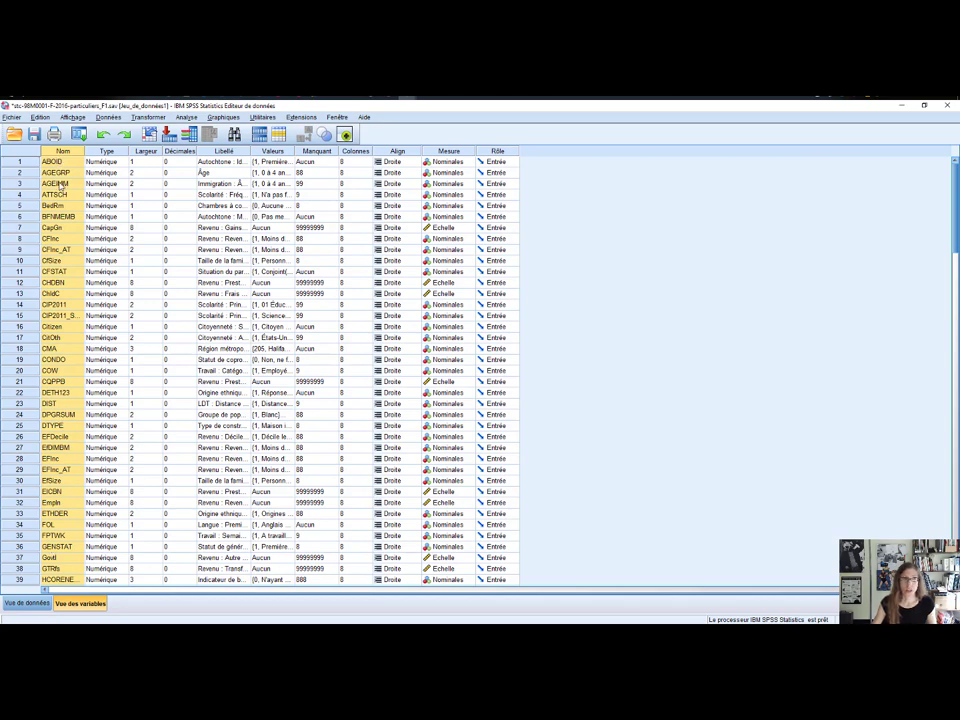
pyautogui.click(26, 603)
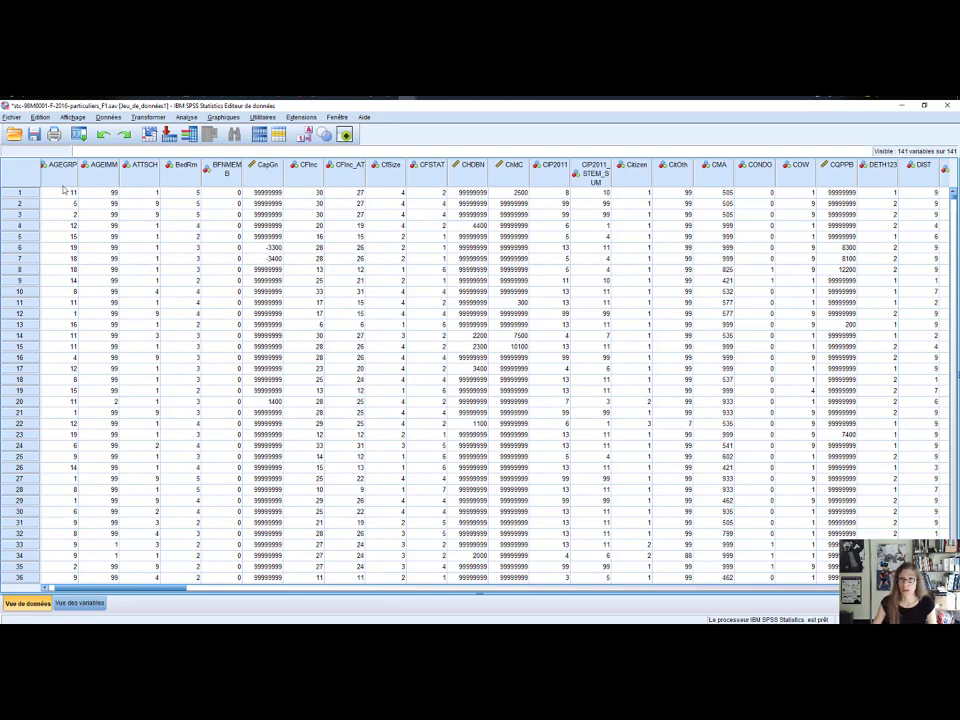
pyautogui.click(77, 604)
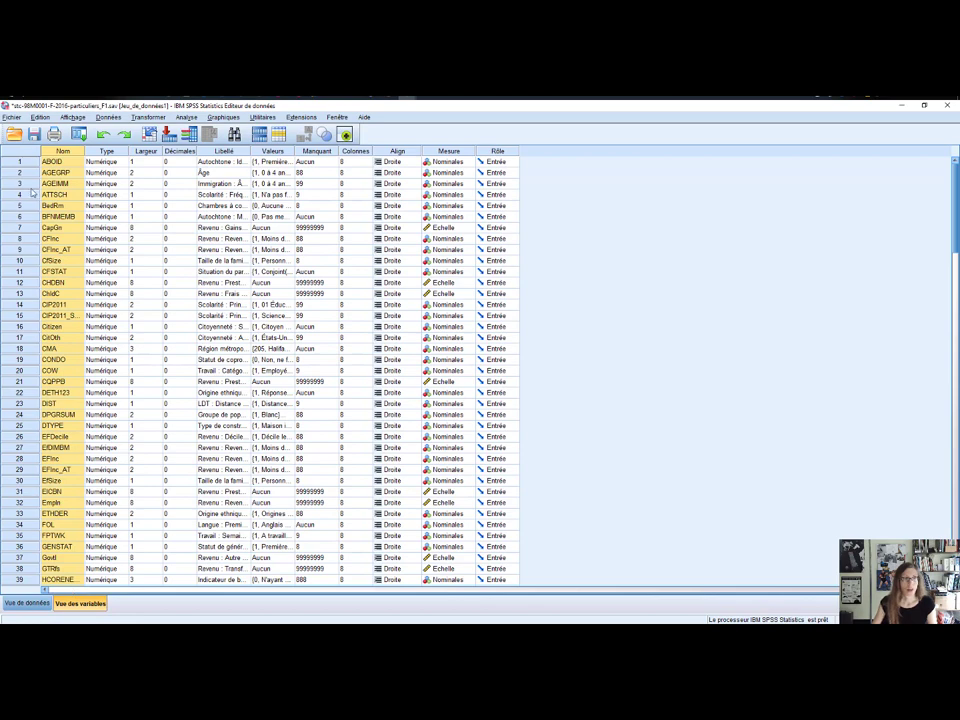
# Examine the name, type, label, value labels and missing-value setting of the ABOID variable
pyautogui.click(64, 161)
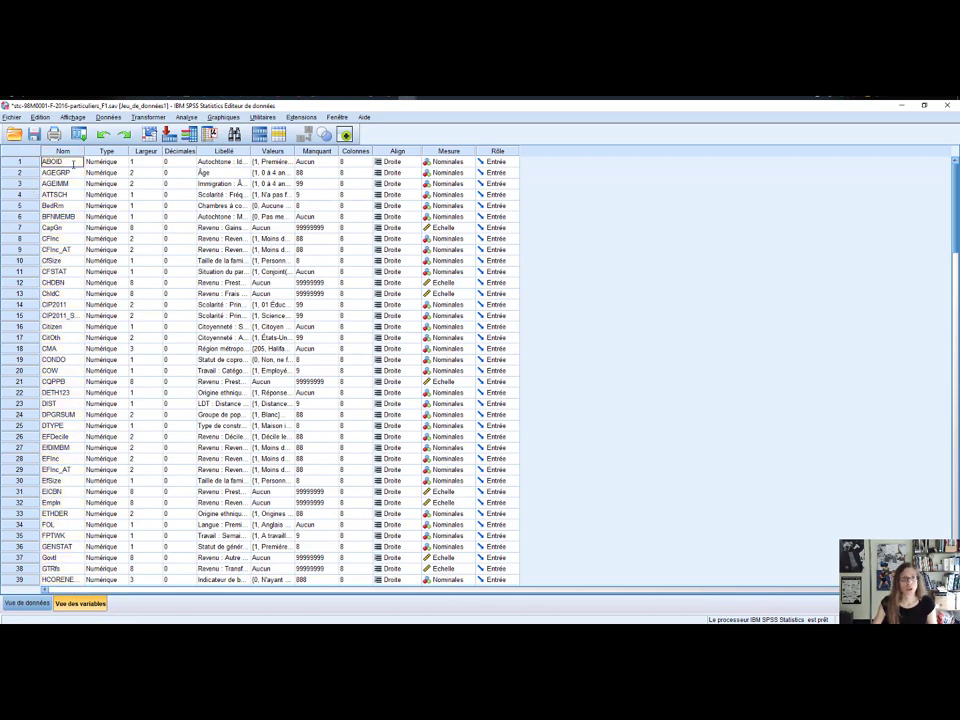
pyautogui.click(120, 161)
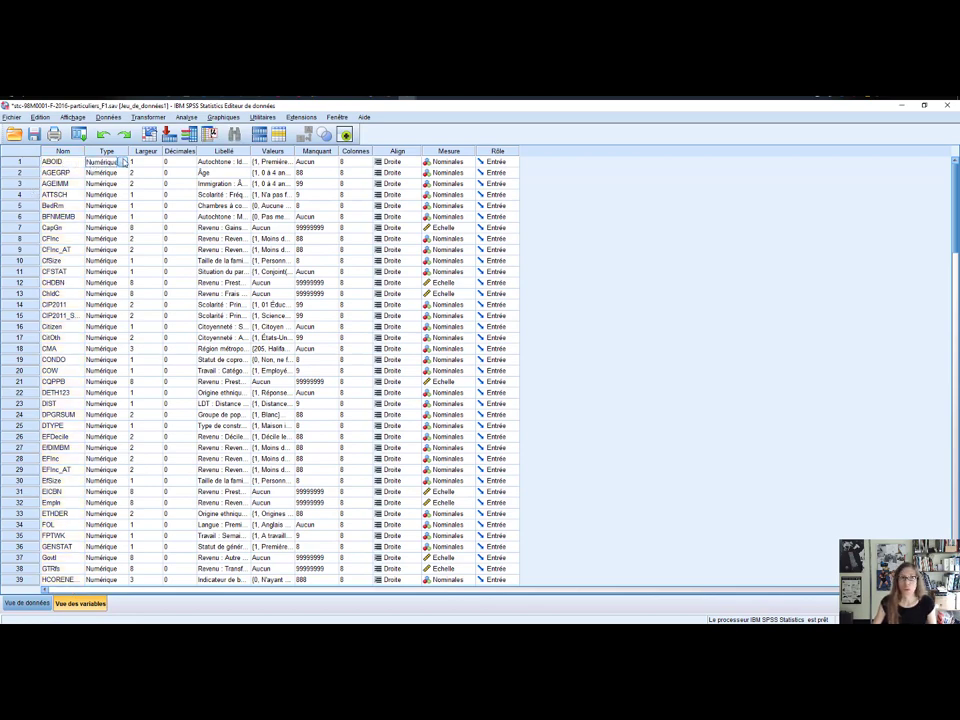
pyautogui.click(223, 165)
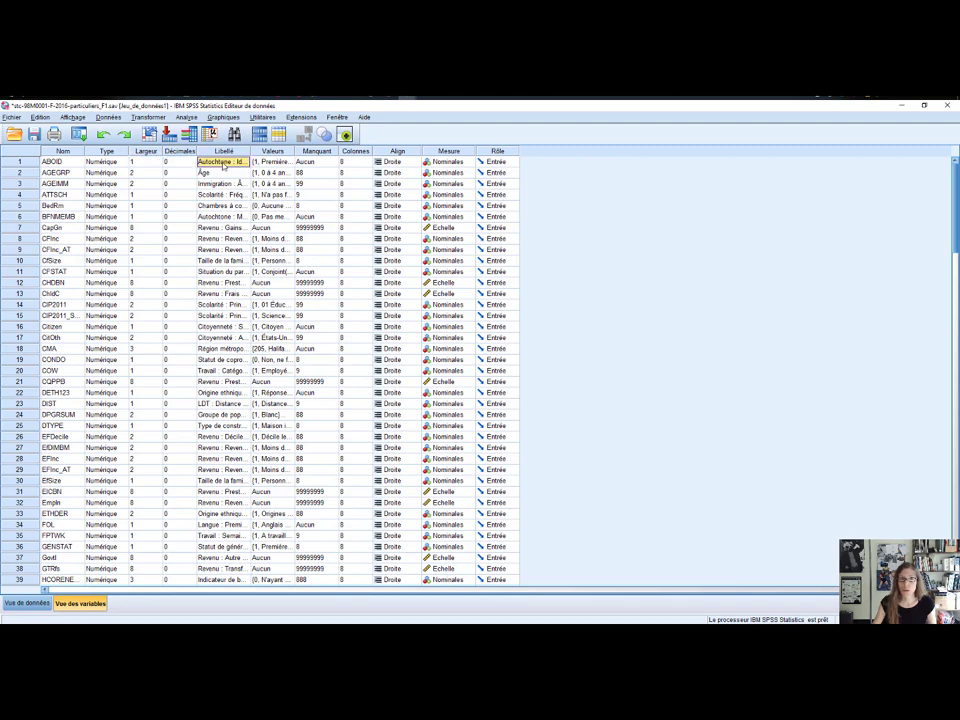
pyautogui.click(285, 162)
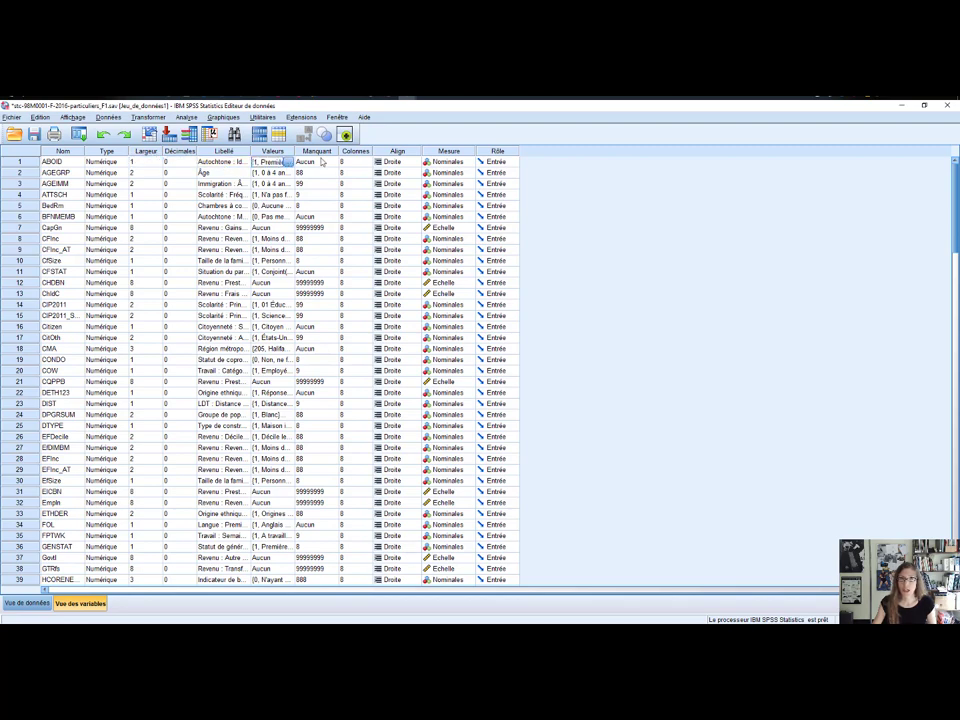
pyautogui.click(324, 163)
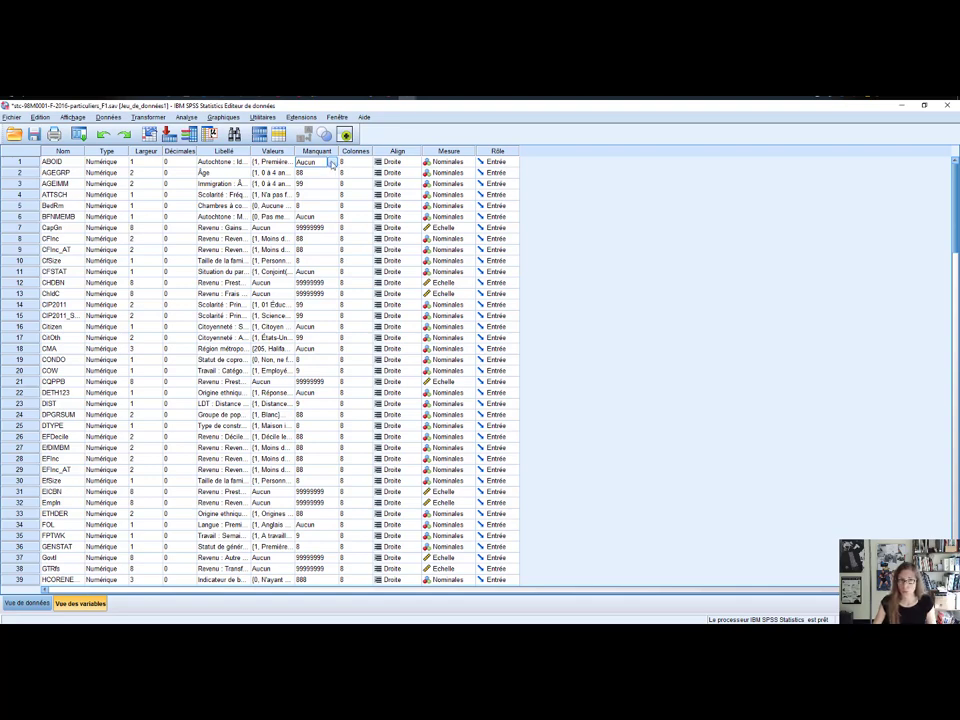
# Rename the ABOID variable as ABOI
pyautogui.click(62, 165)
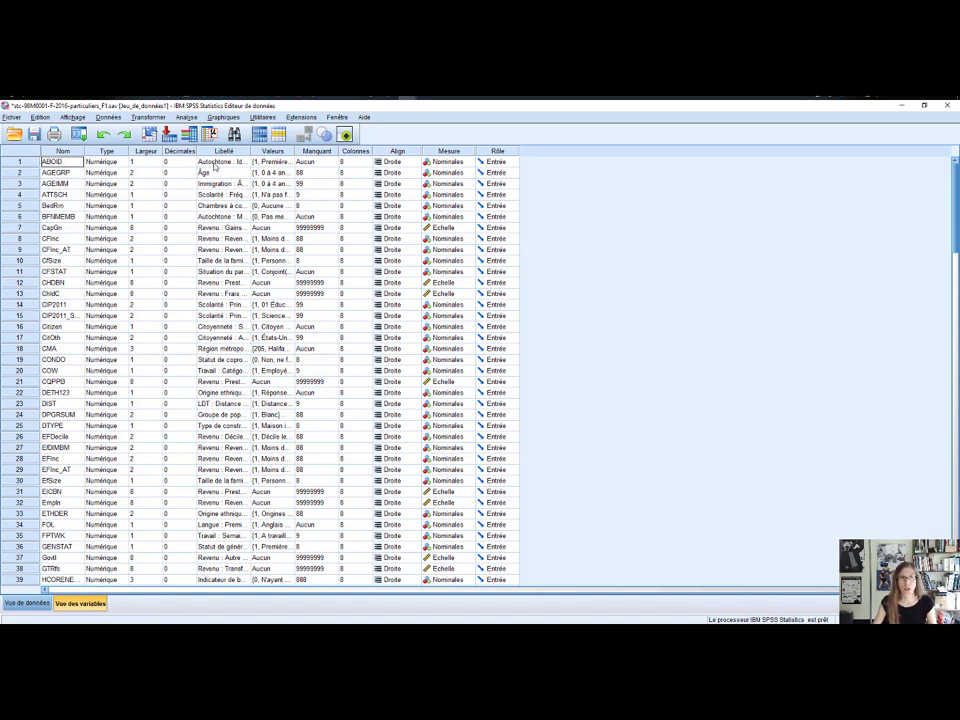
pyautogui.click(79, 173)
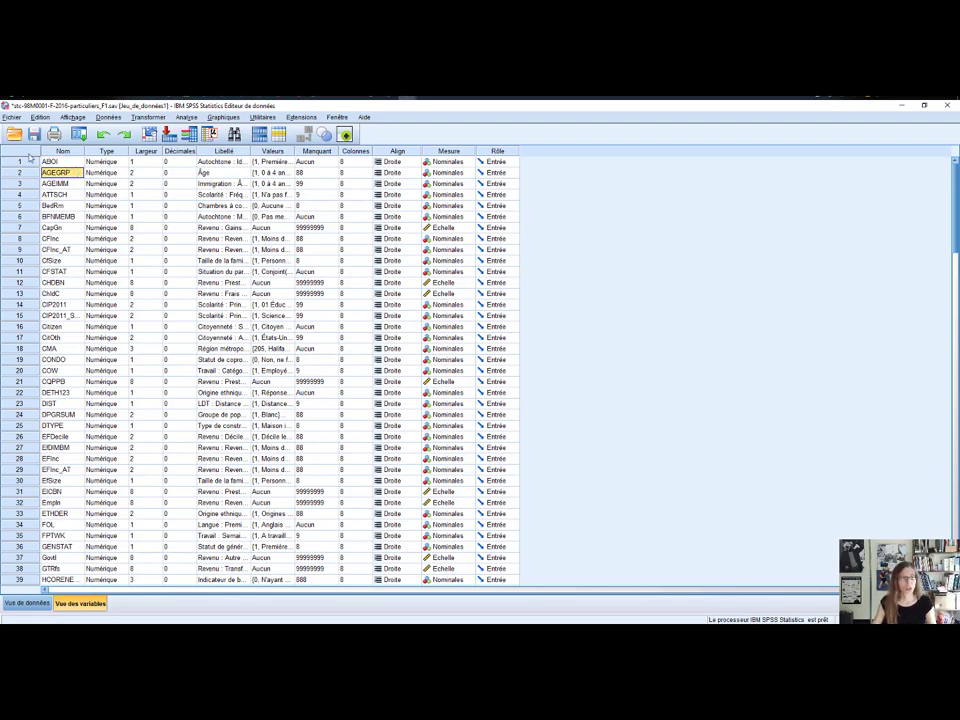
# Jump from the ABOI variable's definition row to its data column and back, viewing the column's variable details
pyautogui.click(32, 163)
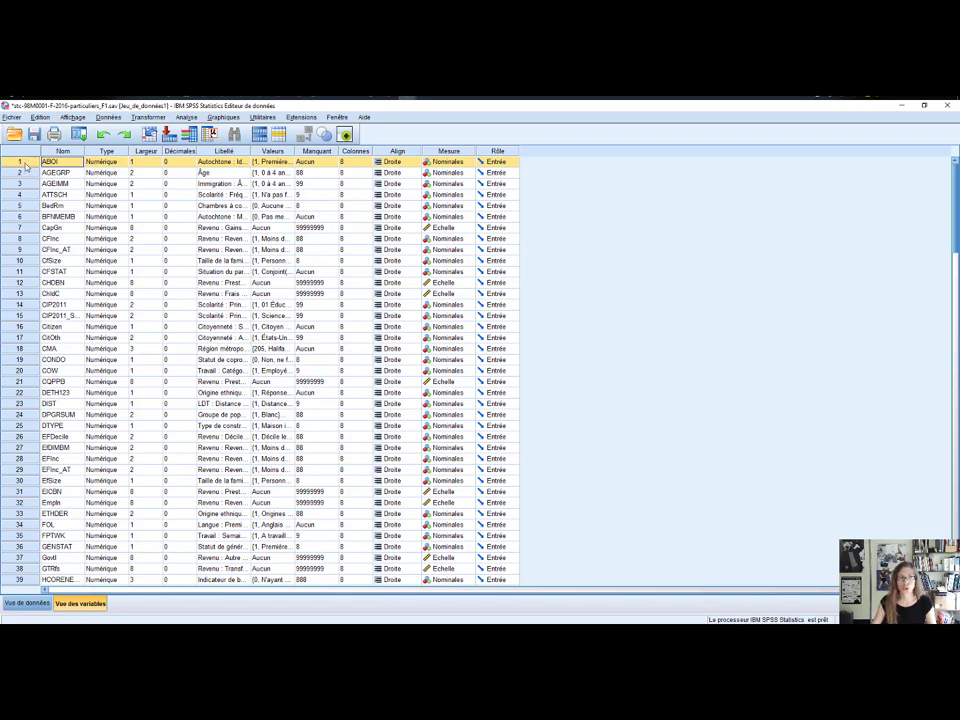
pyautogui.doubleClick(24, 166)
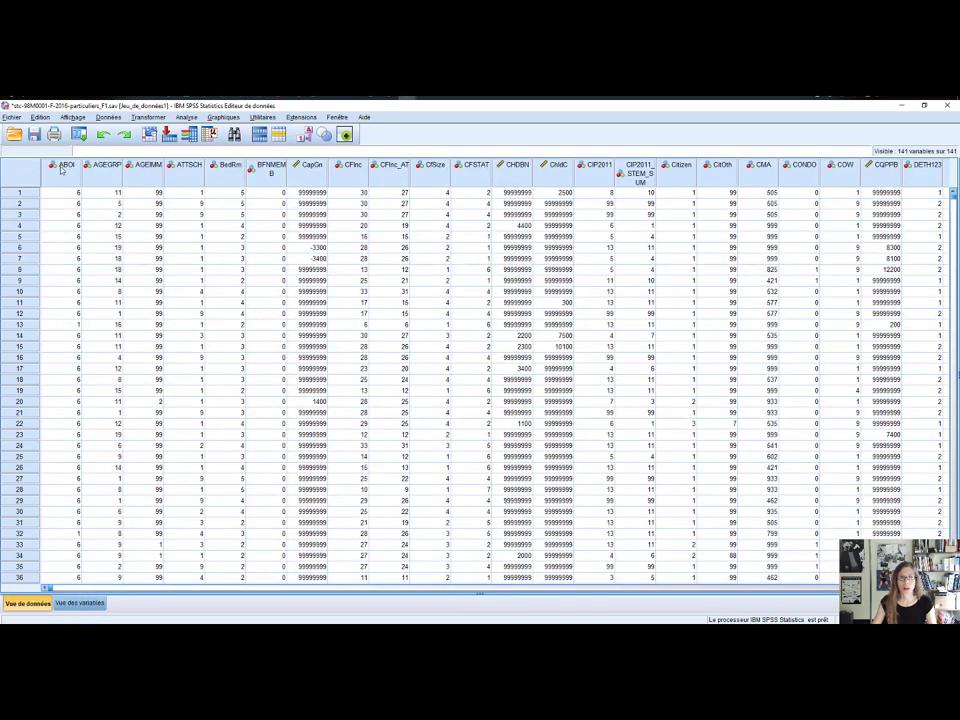
pyautogui.click(62, 166)
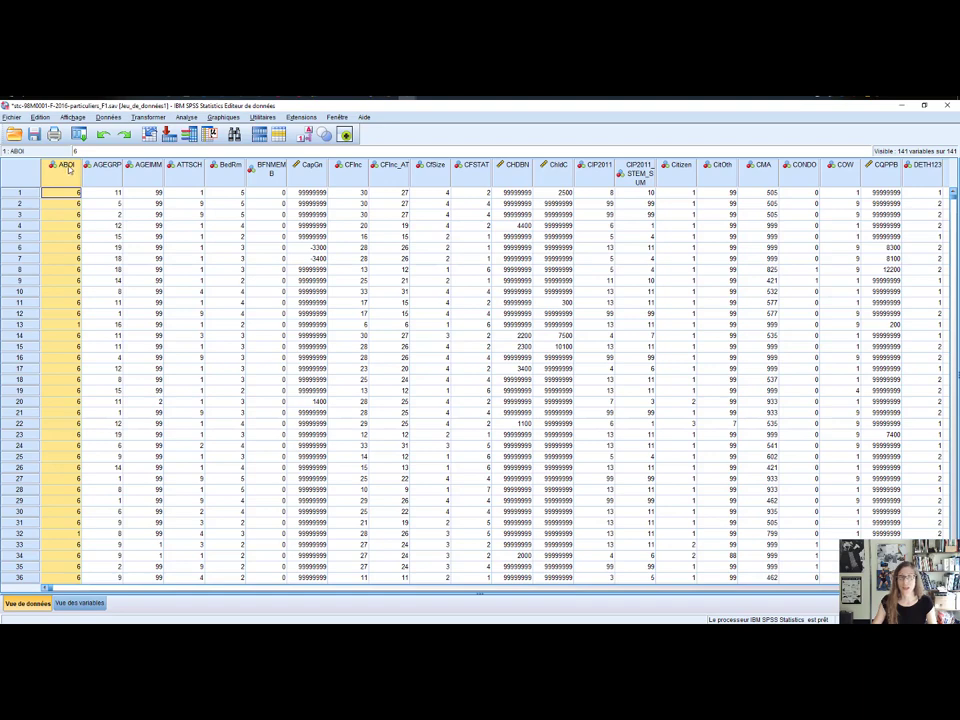
pyautogui.moveTo(70, 172)
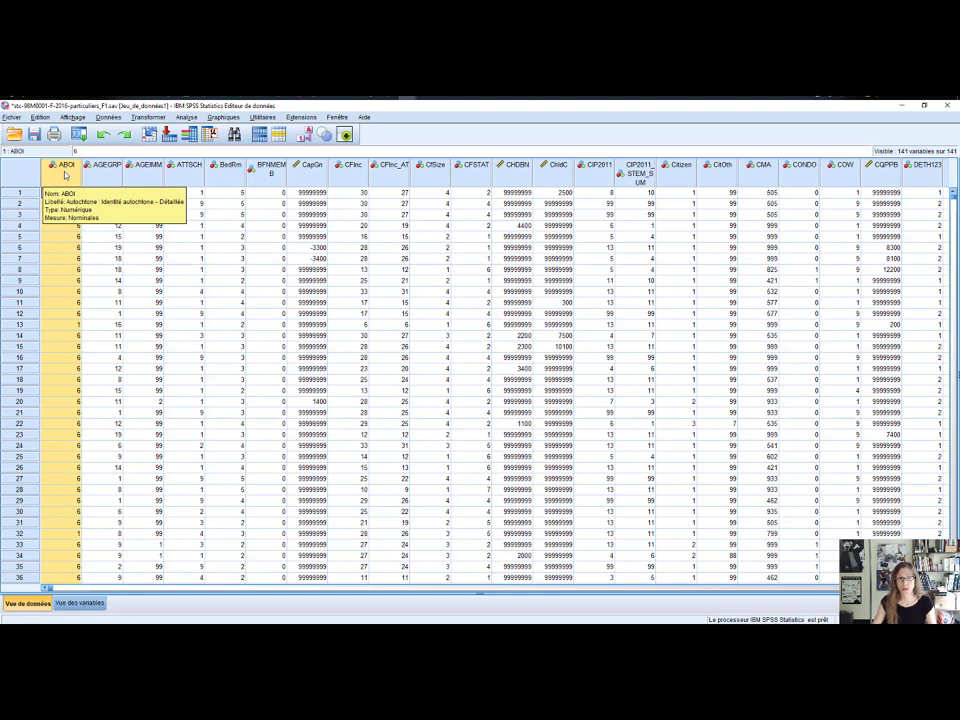
pyautogui.doubleClick(66, 172)
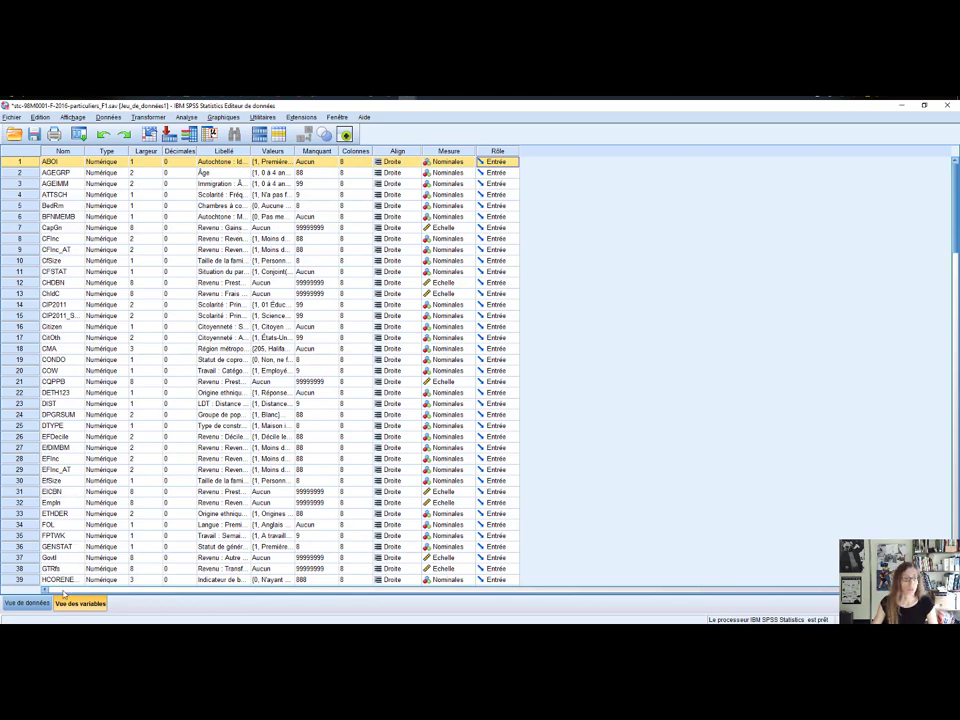
pyautogui.click(27, 603)
pyautogui.click(95, 604)
# Inspect the command log in the Sortie1 output viewer and minimize that window
pyautogui.moveTo(408, 97)
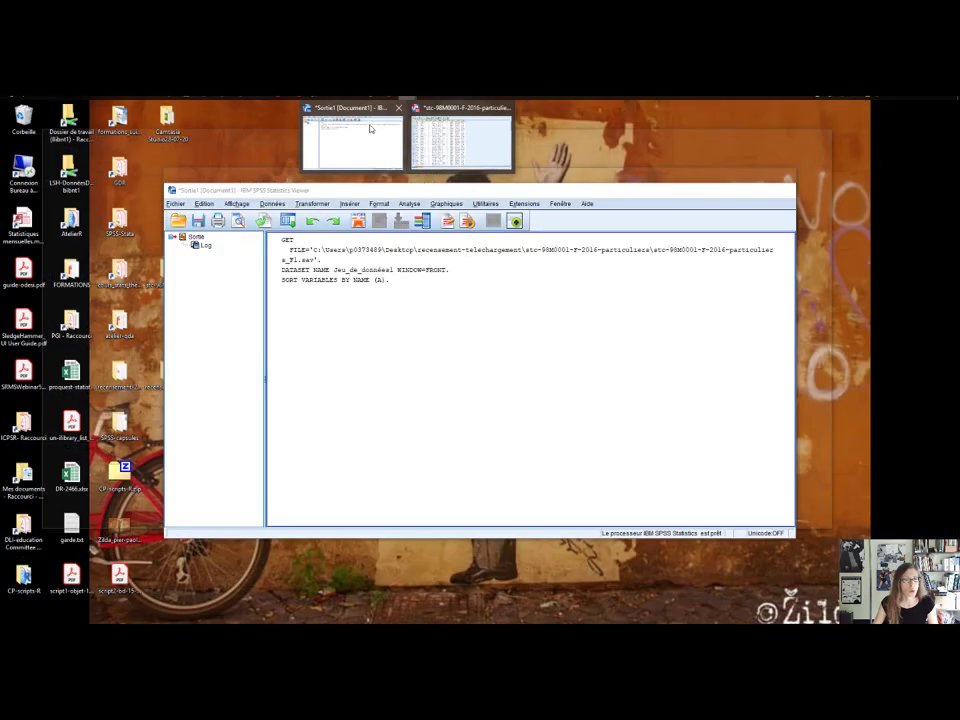
pyautogui.click(369, 129)
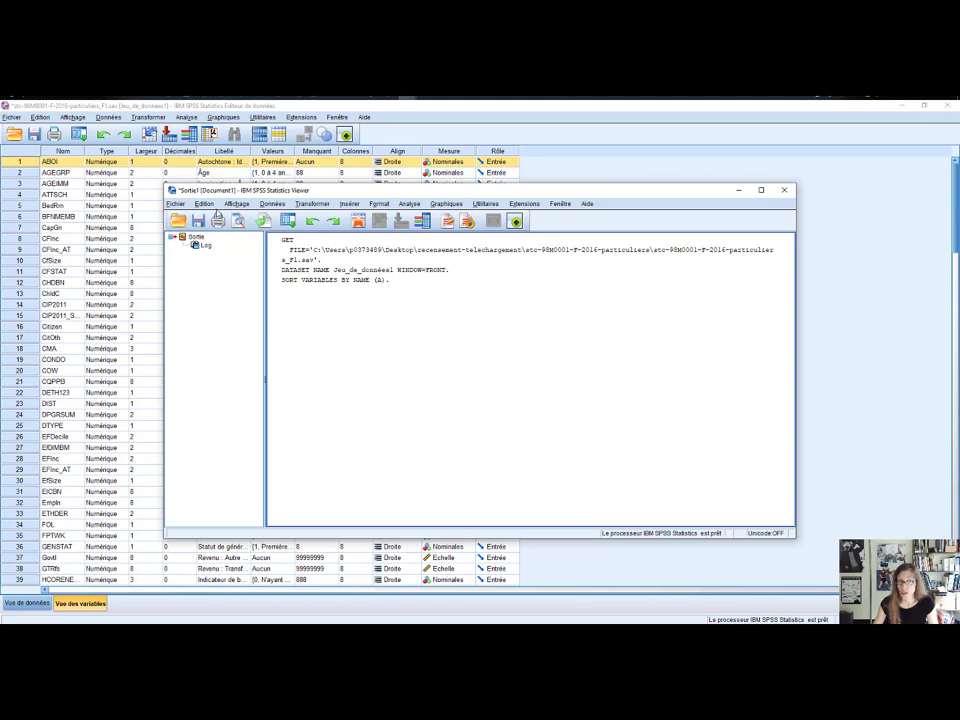
pyautogui.click(342, 270)
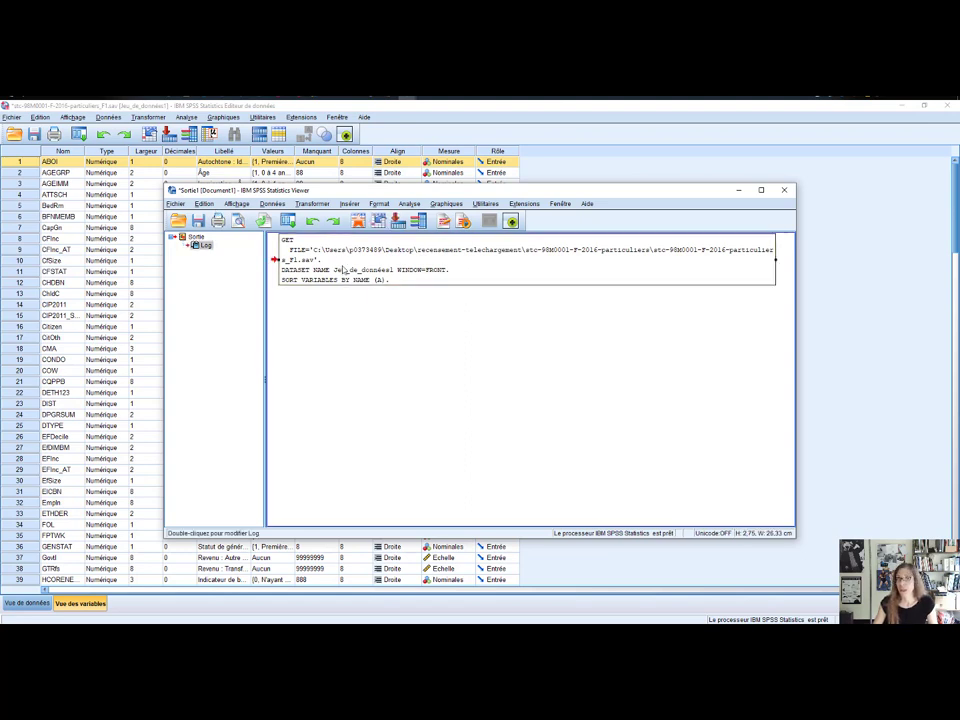
pyautogui.doubleClick(345, 270)
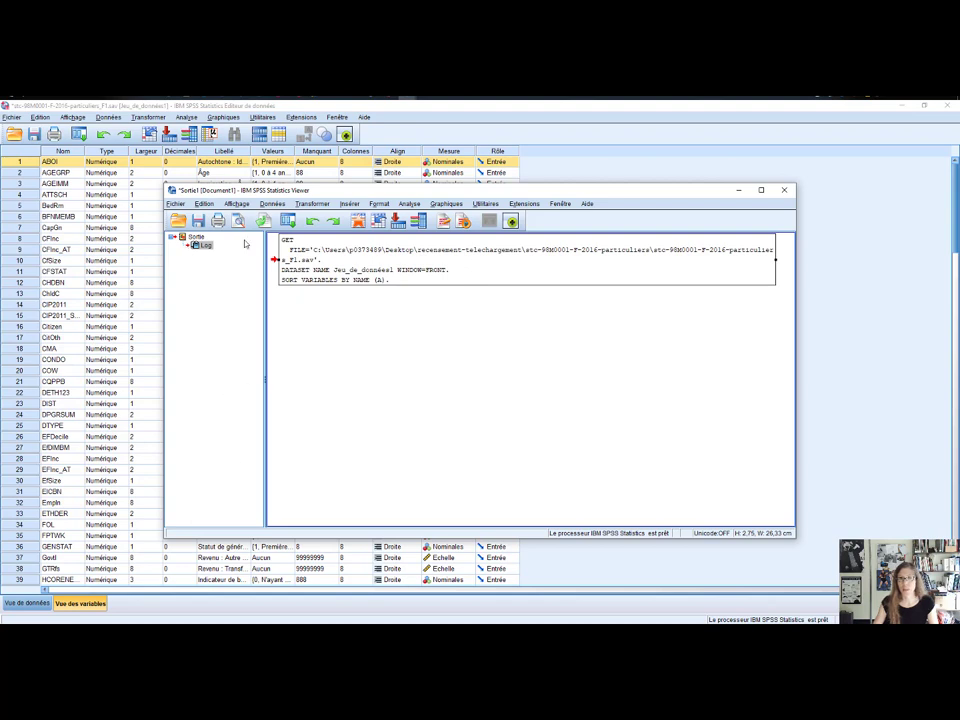
pyautogui.click(742, 191)
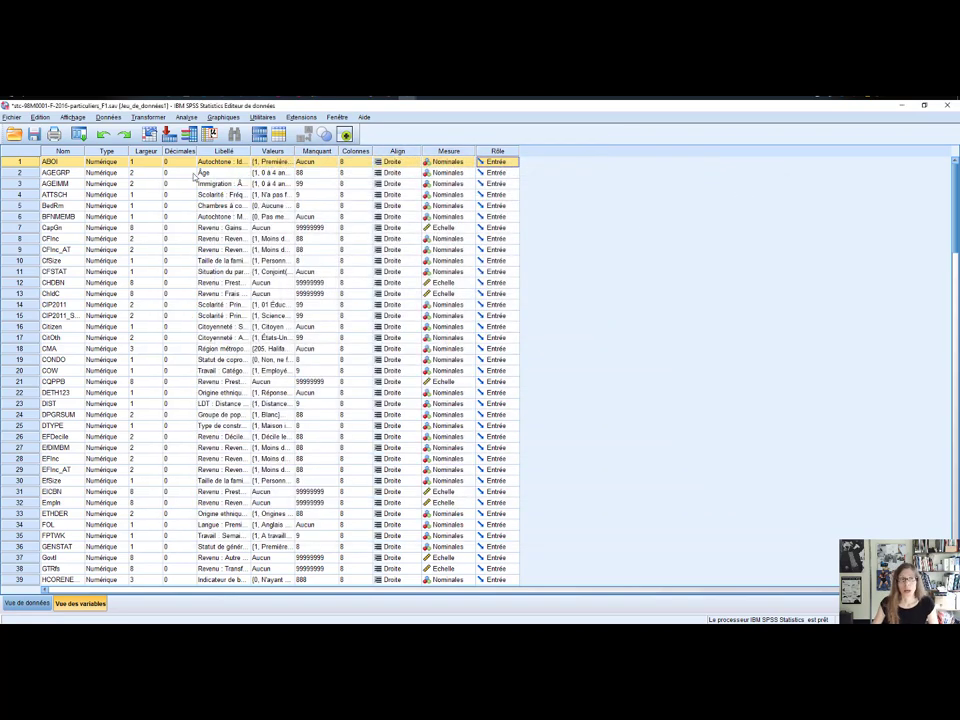
# Create a new syntax file and reposition its empty editor window over the data editor
pyautogui.click(13, 118)
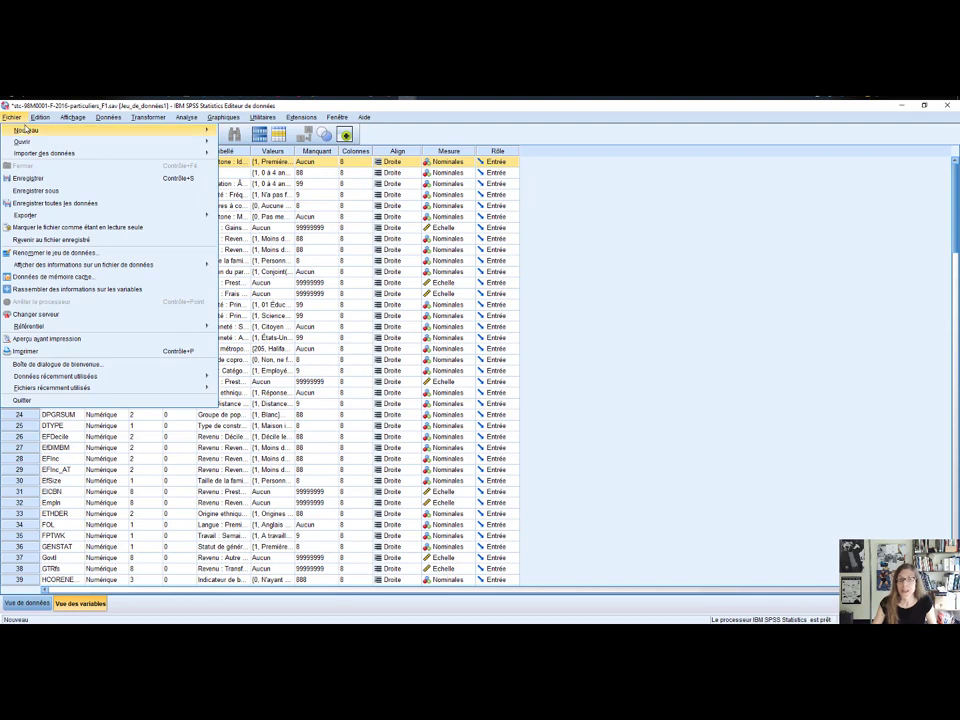
pyautogui.moveTo(28, 131)
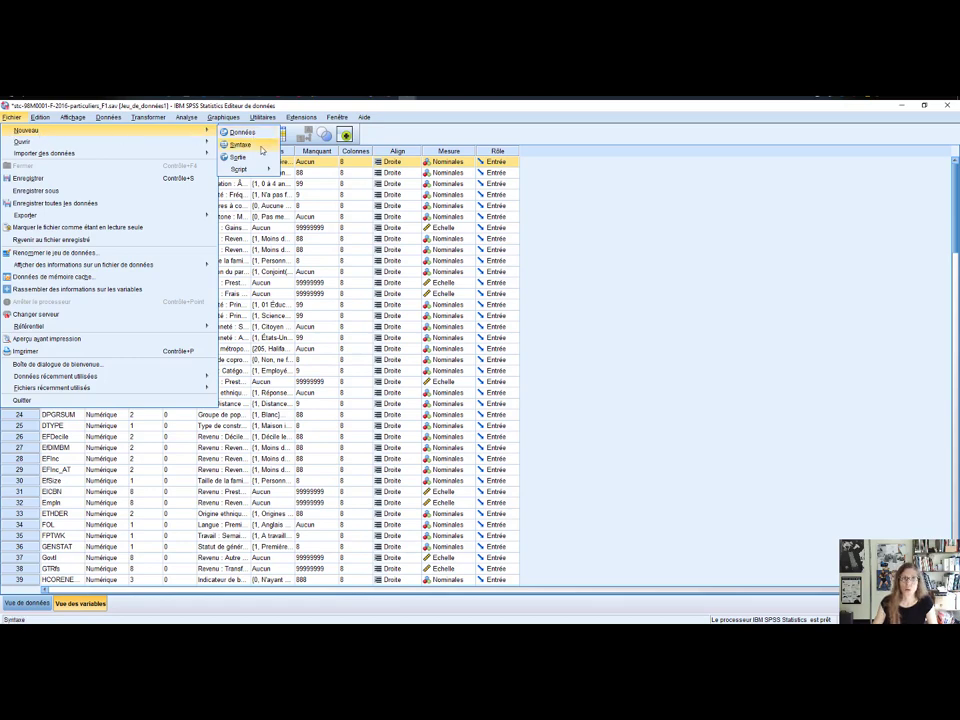
pyautogui.press('Return')
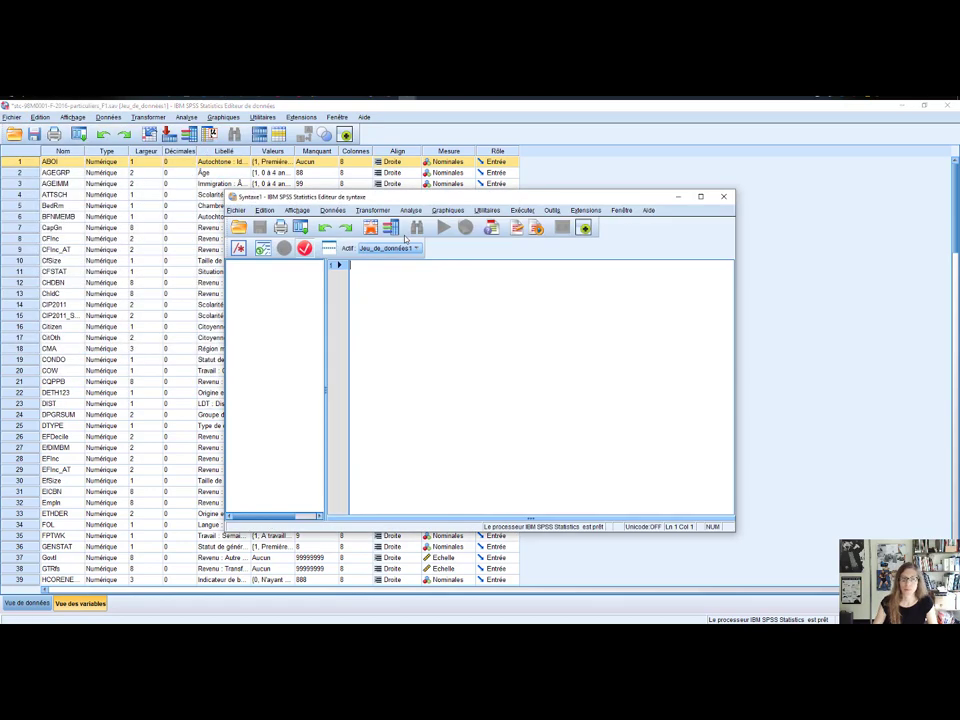
pyautogui.moveTo(505, 204); pyautogui.dragTo(479, 183)
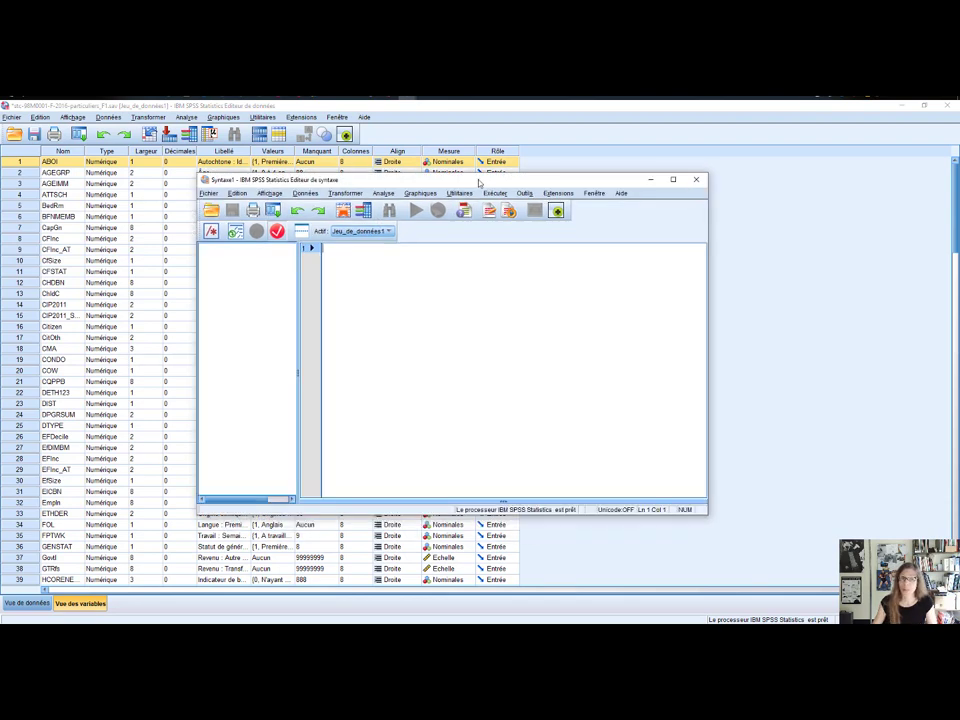
pyautogui.click(517, 268)
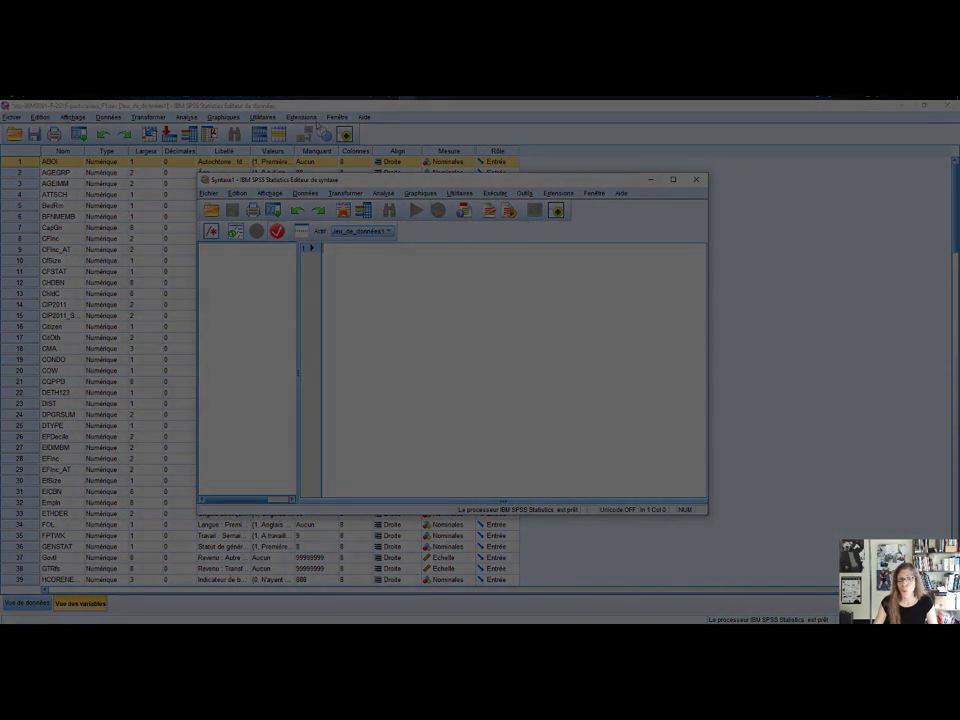
pyautogui.hotkey('alt', 'Tab')
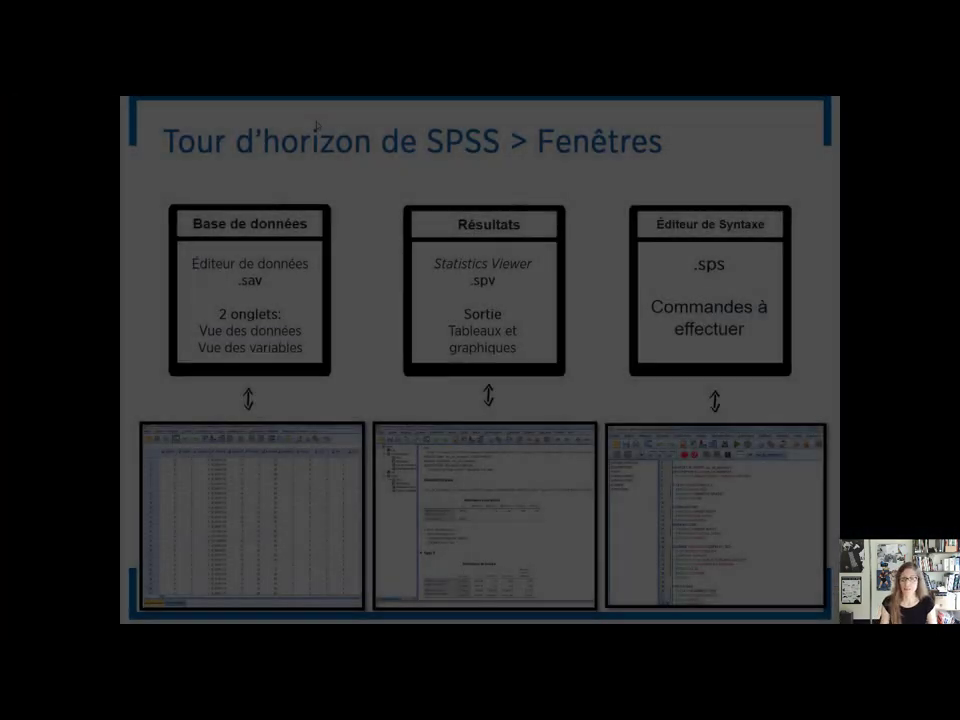
pyautogui.press('Right')
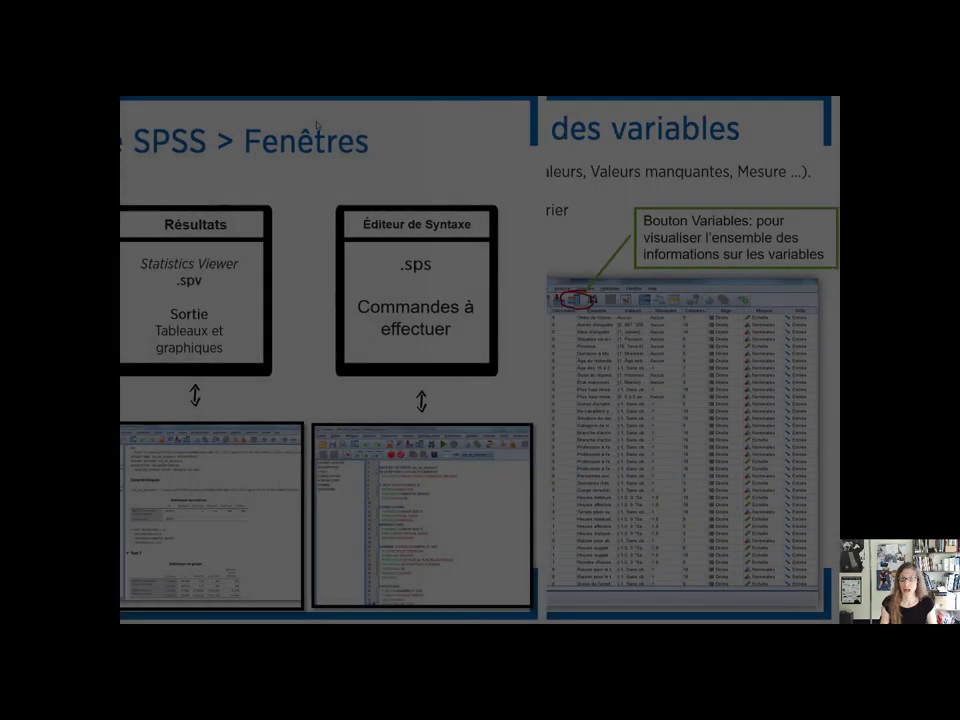
pyautogui.press('Right')
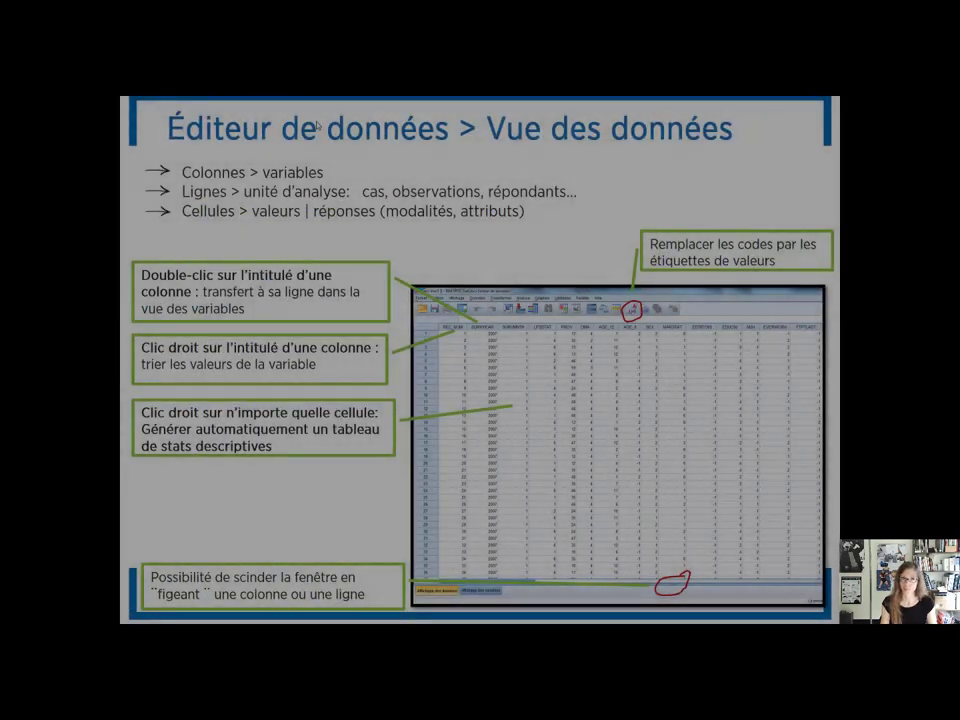
pyautogui.press('Right')
pyautogui.press('Right')
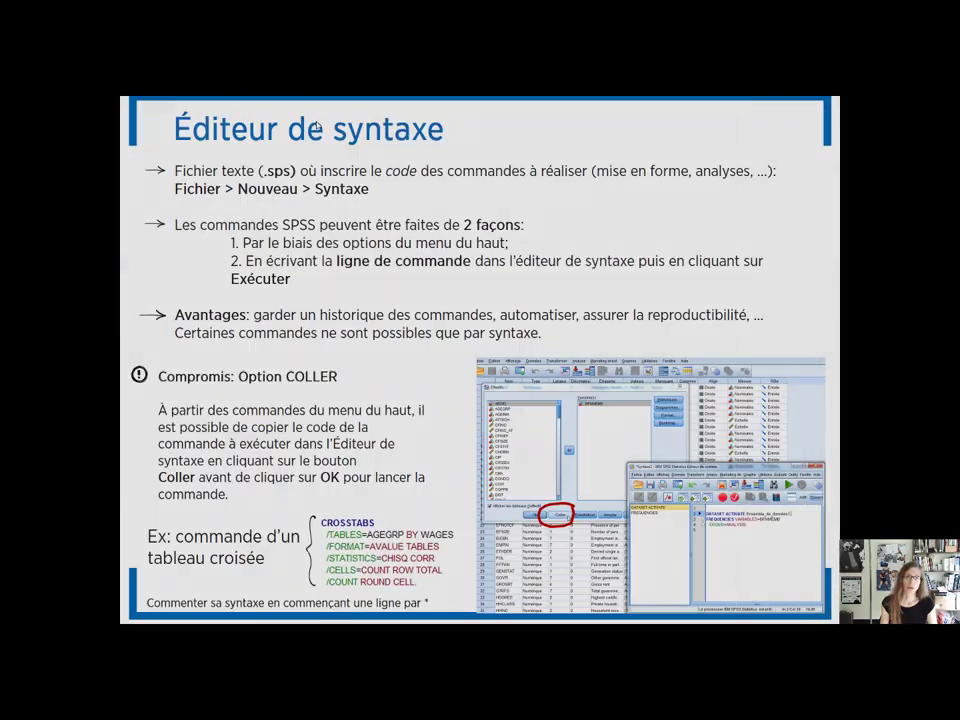
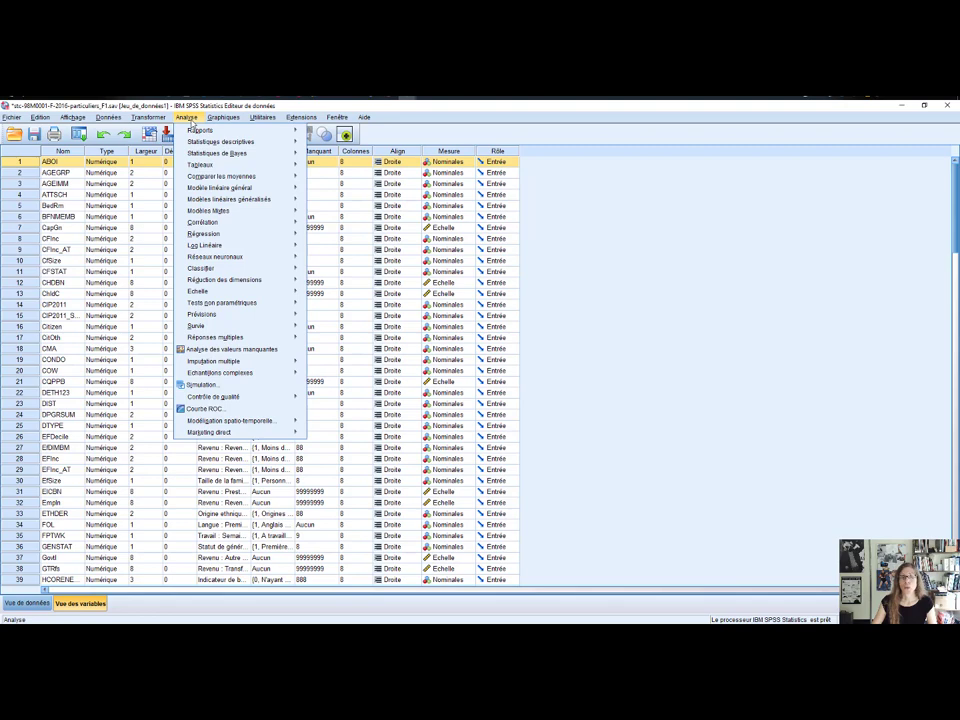
# Paste a Frequencies command for the ABOI variable into the Syntaxe1 file and bring up that syntax window
pyautogui.moveTo(262, 141)
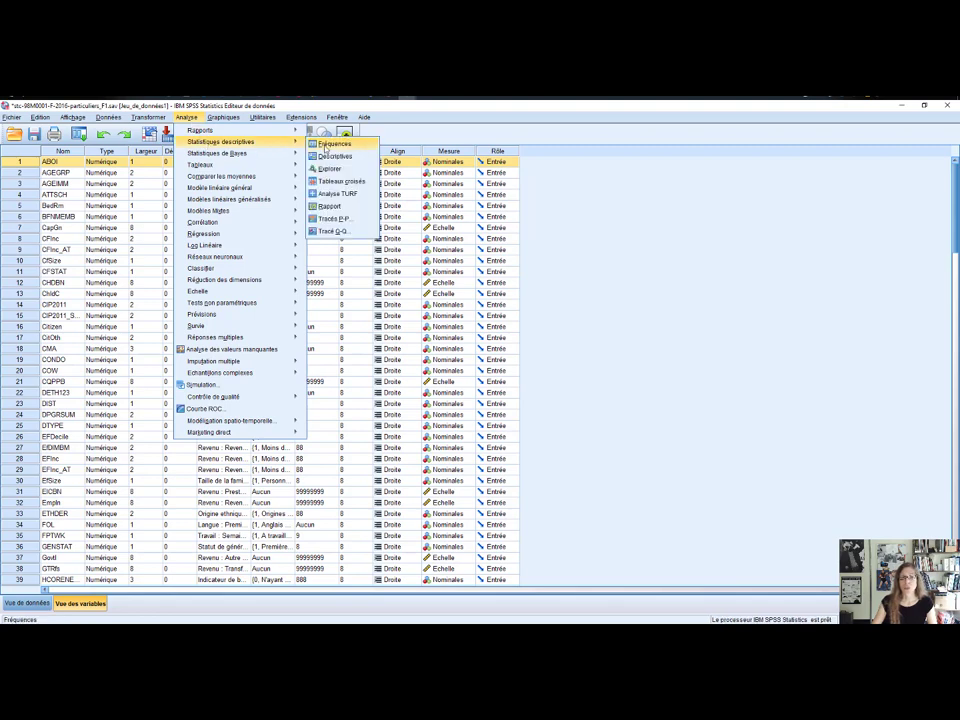
pyautogui.click(336, 146)
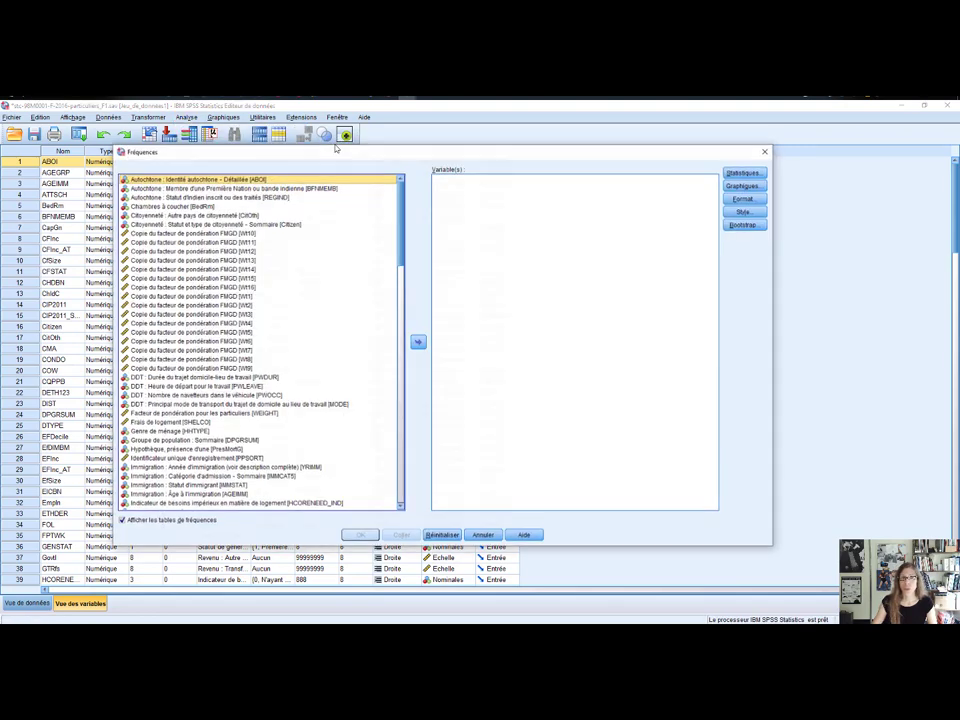
pyautogui.click(418, 341)
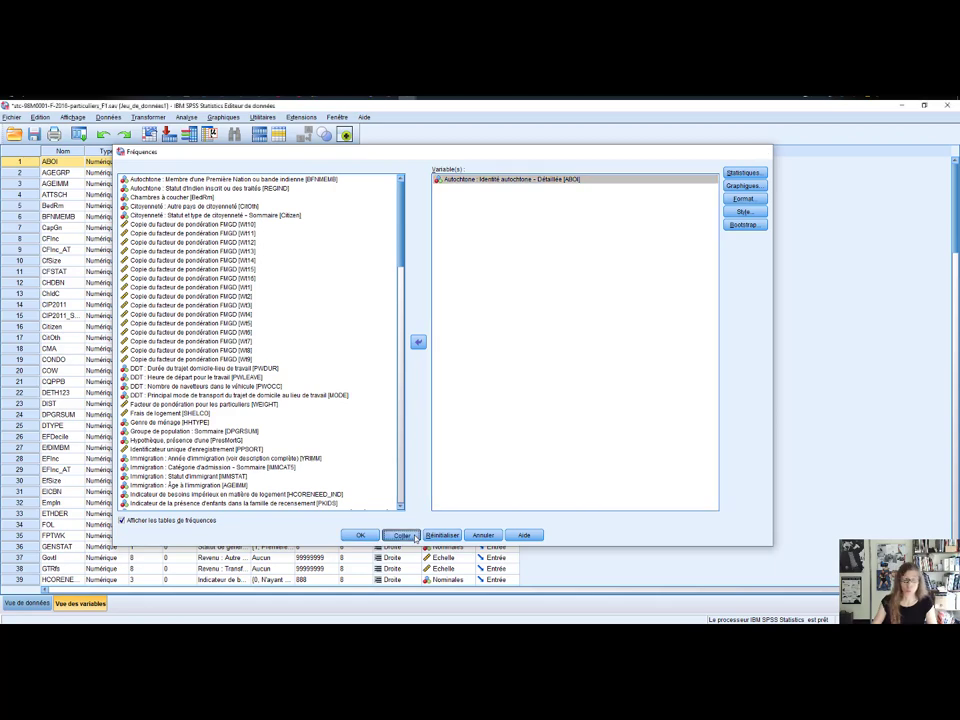
pyautogui.click(415, 537)
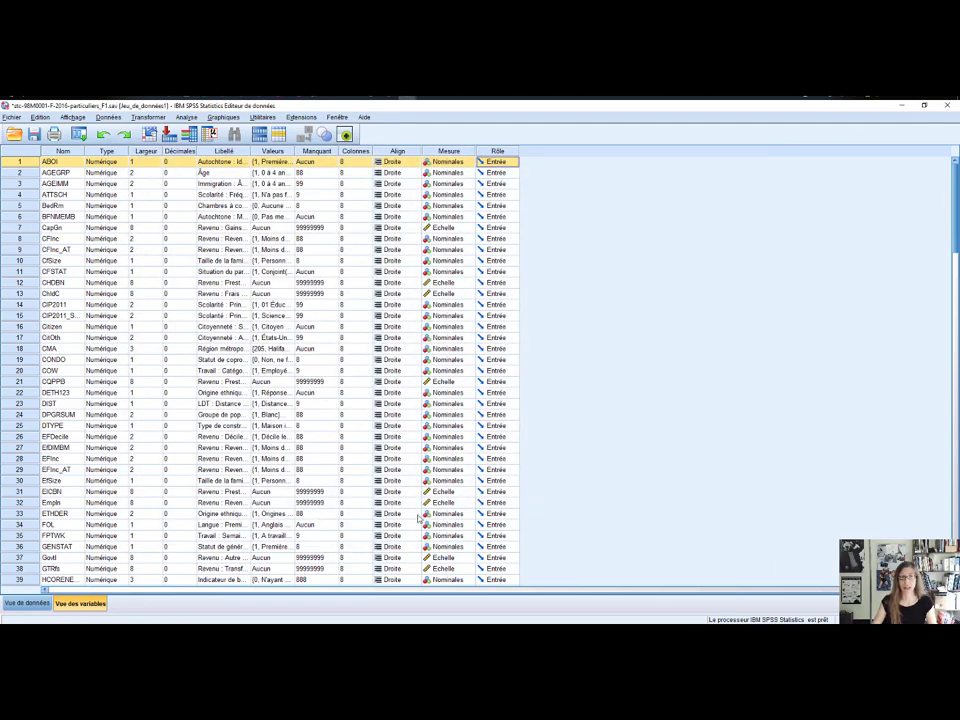
pyautogui.moveTo(410, 97)
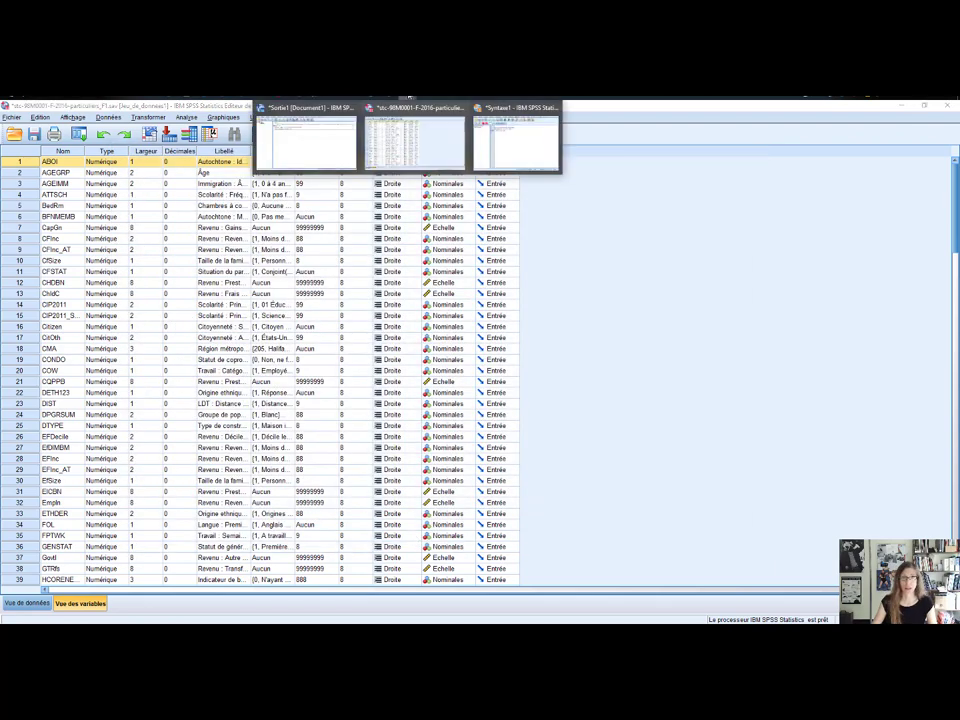
pyautogui.click(495, 150)
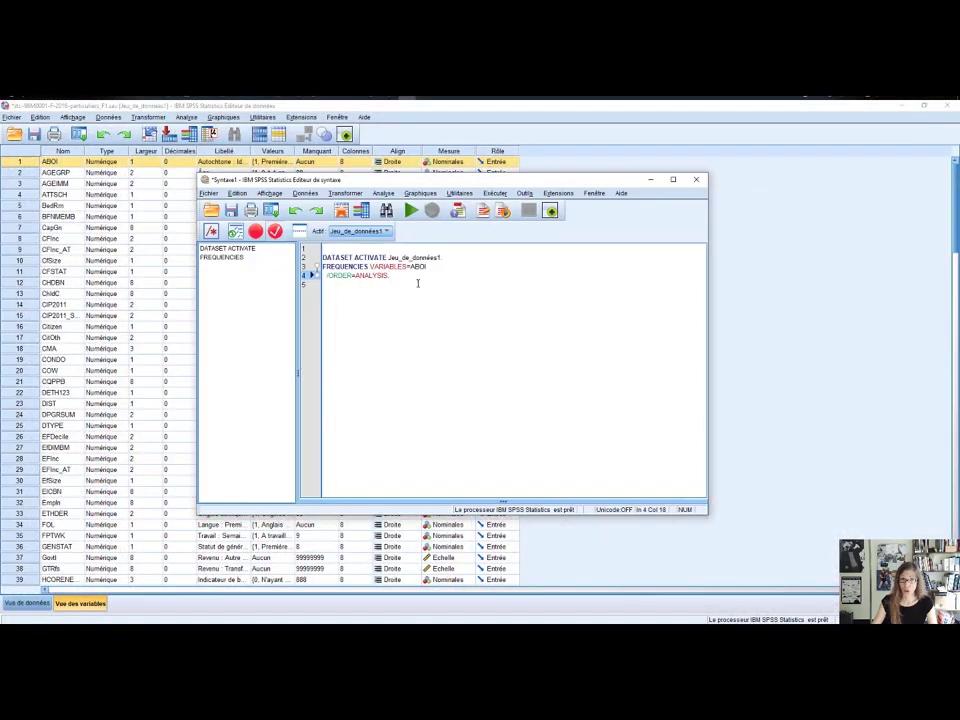
# Examine the pasted FREQUENCIES command, highlighting its two lines and the final ANALYSIS keyword
pyautogui.moveTo(389, 275); pyautogui.dragTo(366, 276)
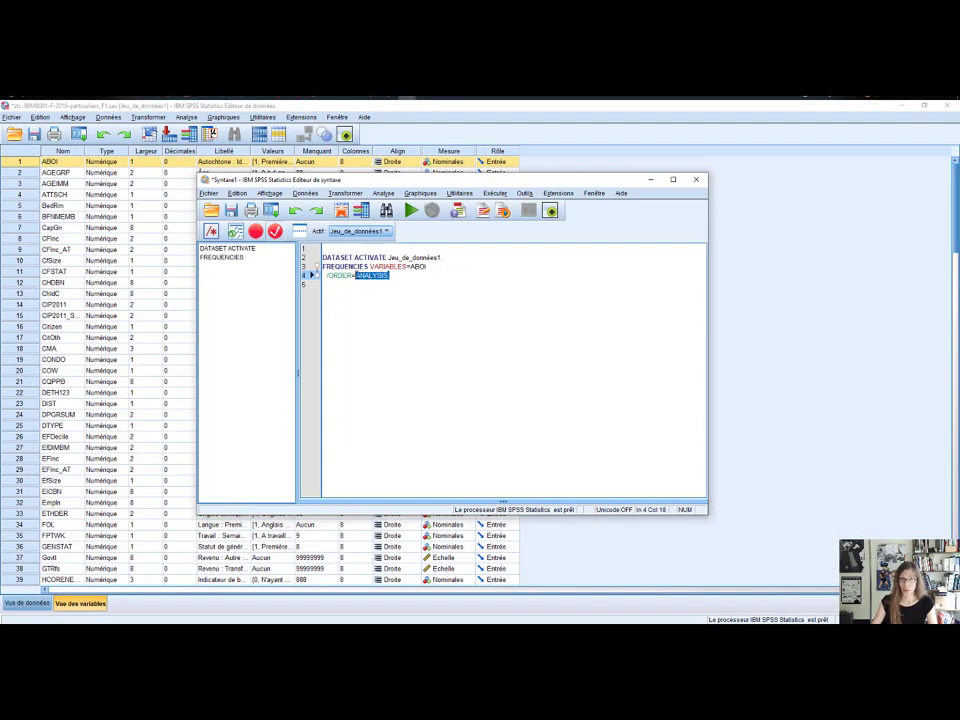
pyautogui.rightClick(366, 276)
pyautogui.click(396, 279)
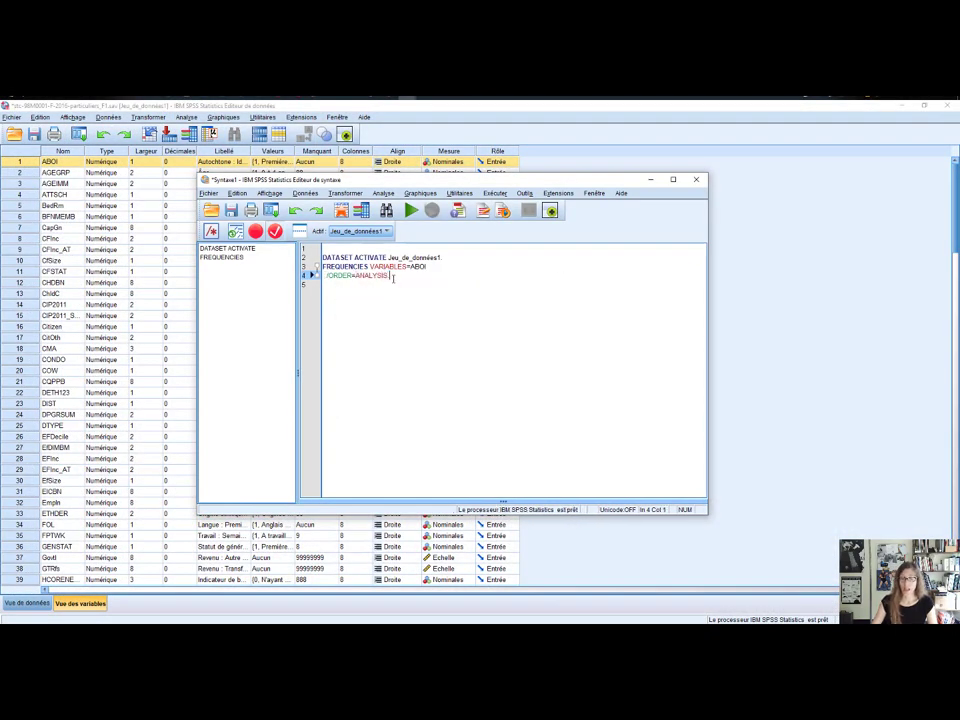
pyautogui.moveTo(396, 276); pyautogui.dragTo(322, 266)
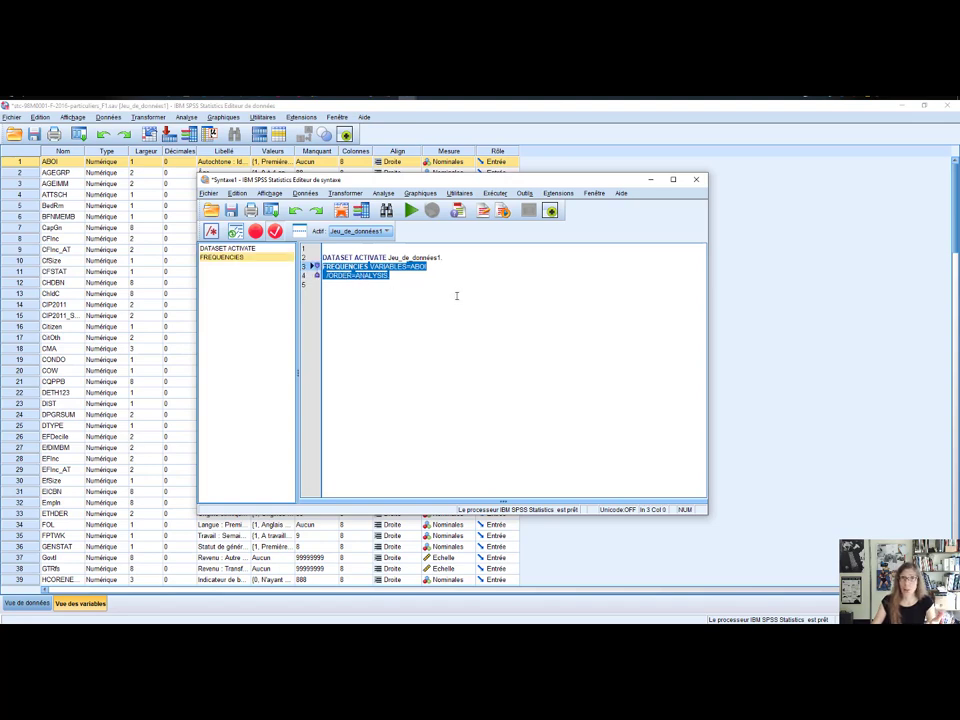
pyautogui.hotkey('ctrl', 'r')
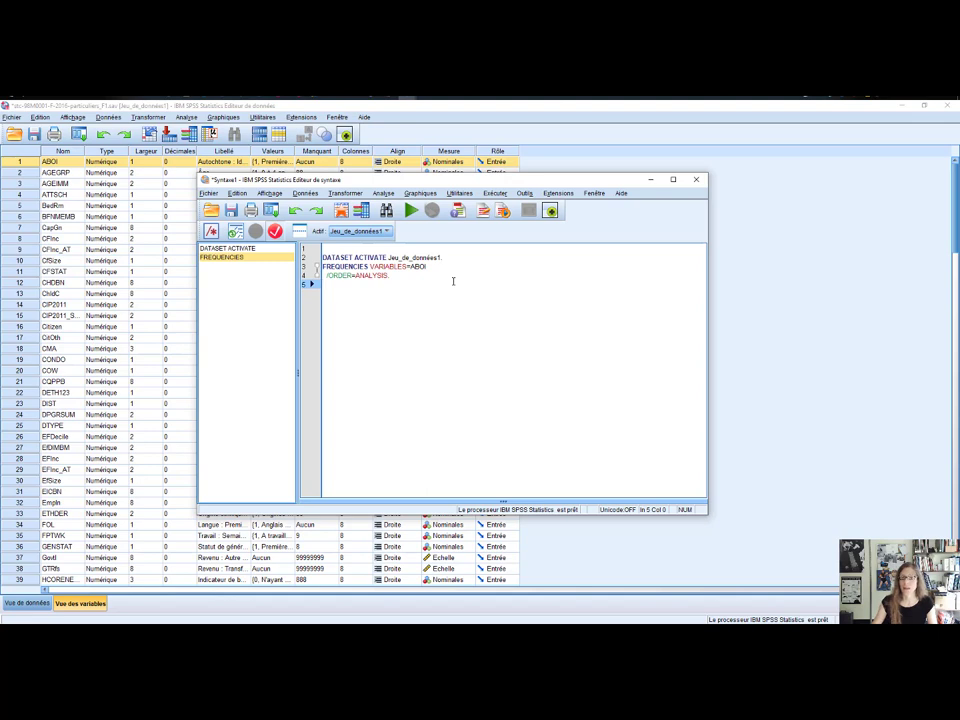
pyautogui.moveTo(322, 257); pyautogui.dragTo(390, 275)
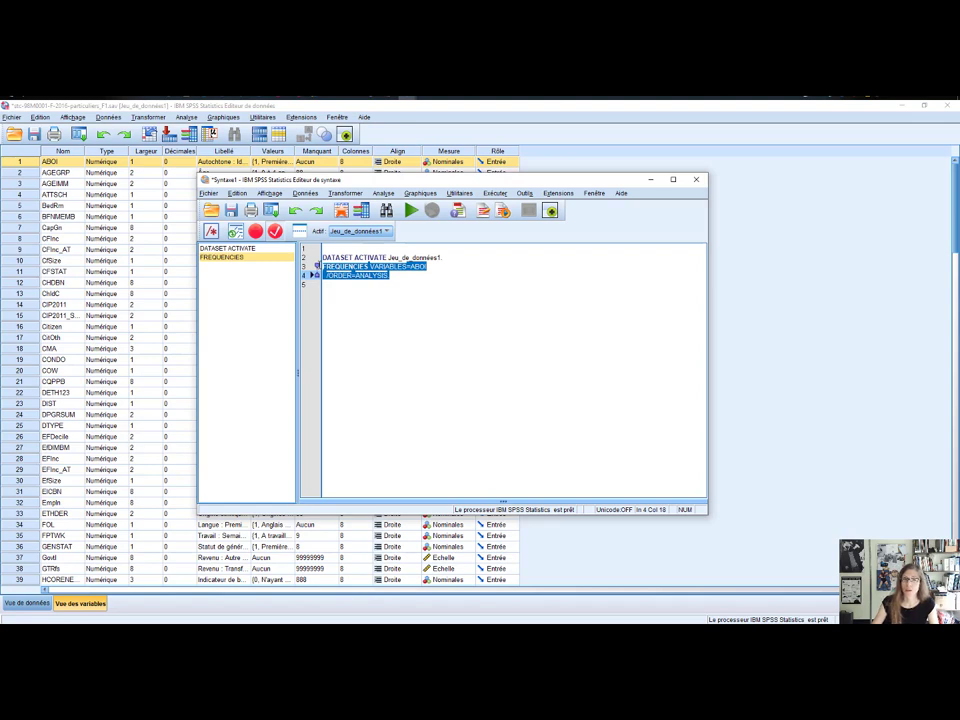
pyautogui.click(391, 276)
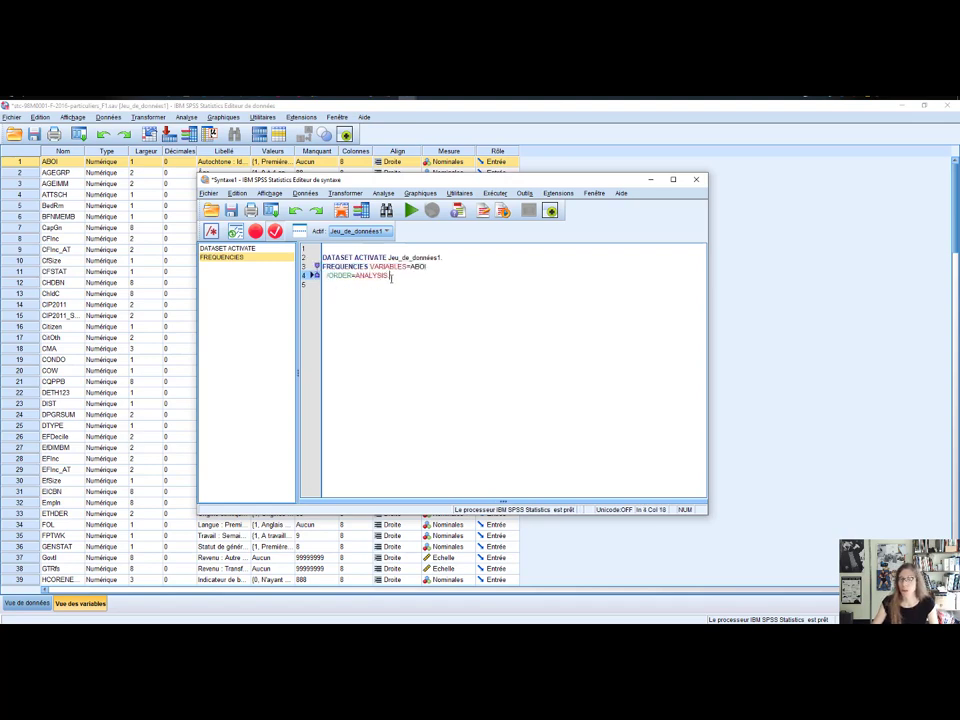
pyautogui.click(366, 266)
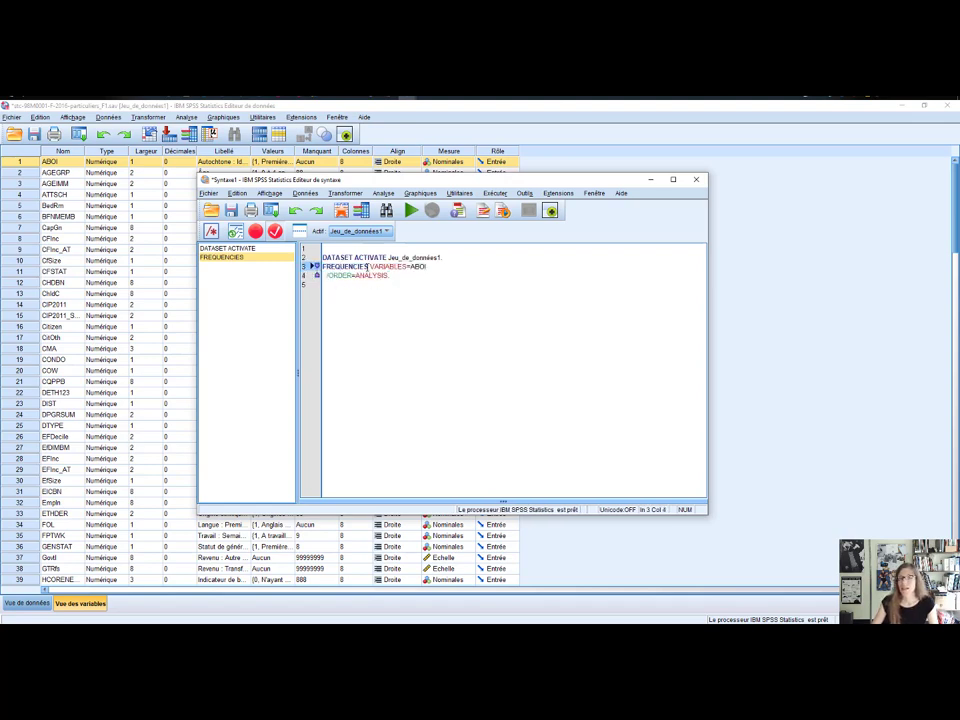
# Add CMA after ABOI in the FREQUENCIES variable list and run the selected command
pyautogui.click(438, 267)
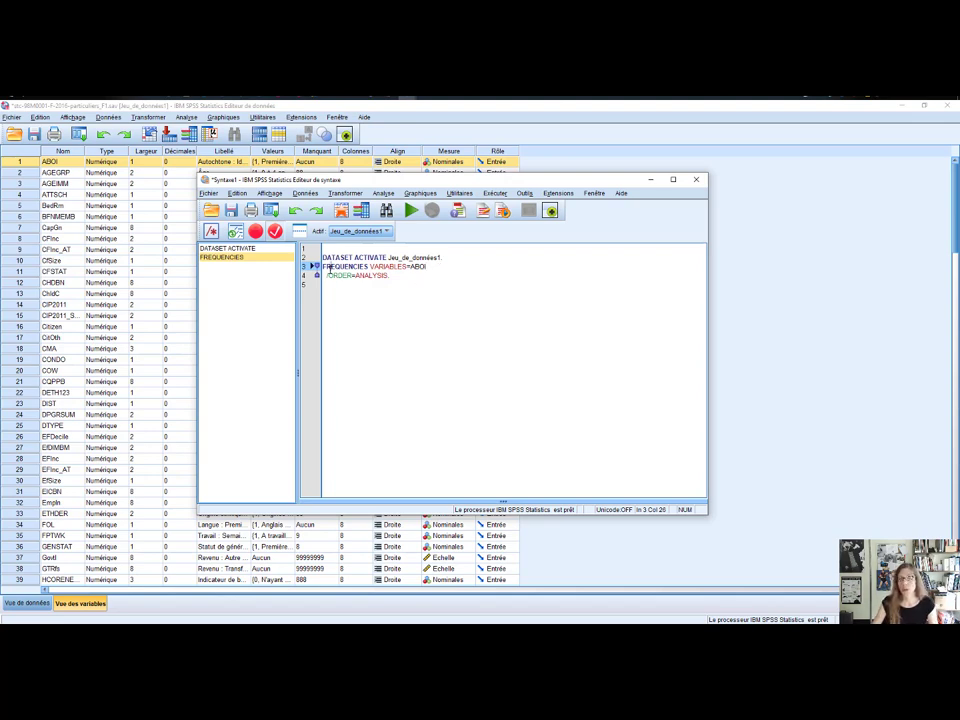
pyautogui.moveTo(323, 267); pyautogui.dragTo(402, 267)
pyautogui.click(406, 269)
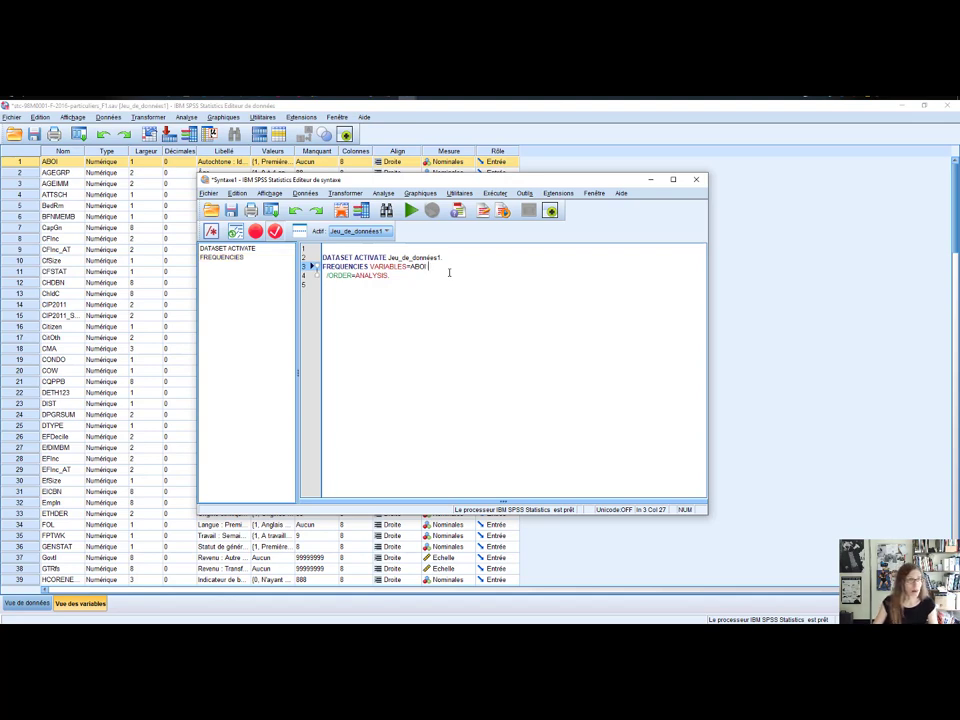
pyautogui.write('CMA')
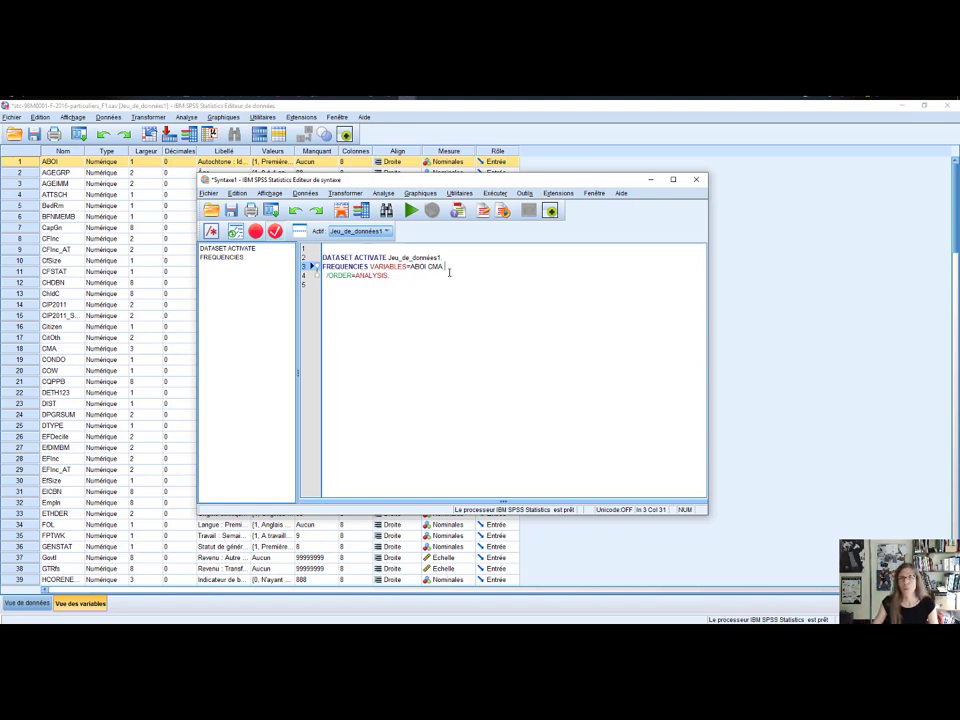
pyautogui.moveTo(405, 274); pyautogui.dragTo(322, 266)
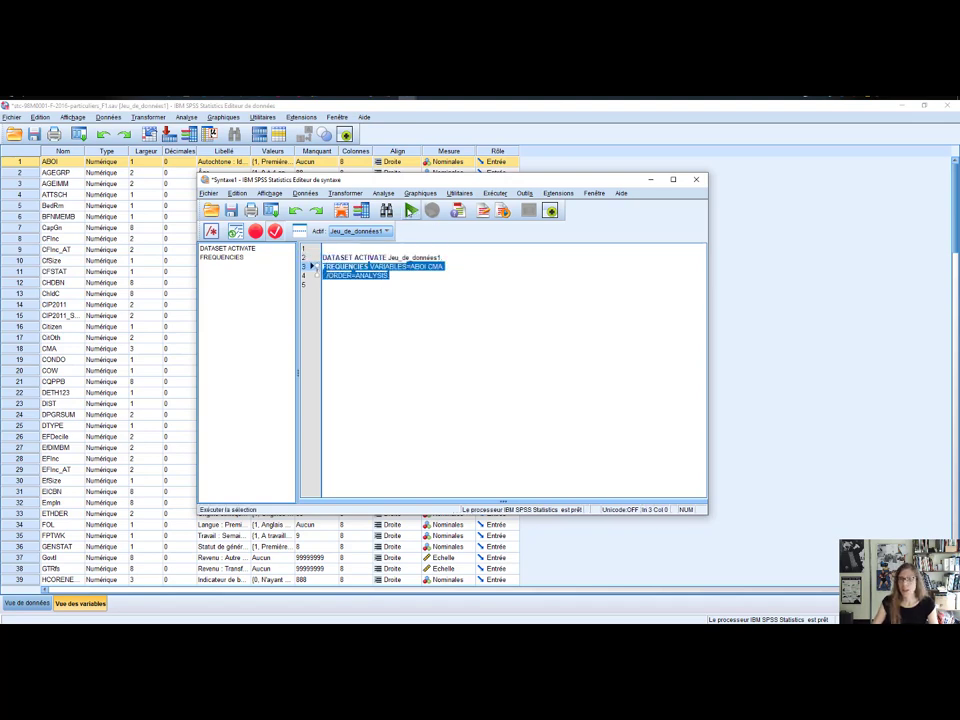
pyautogui.click(410, 212)
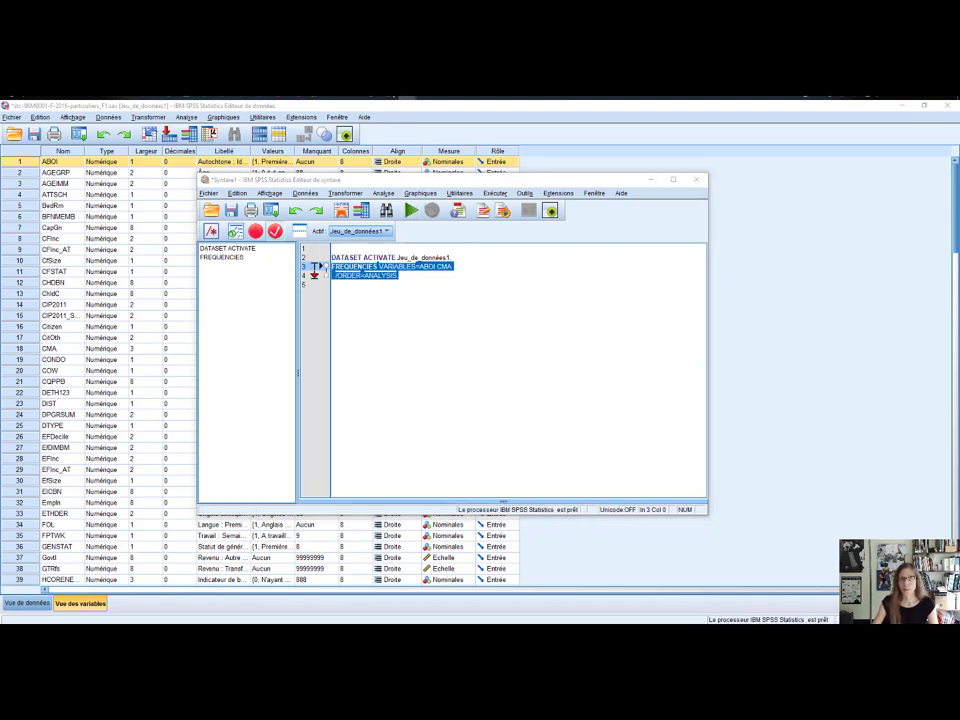
# Examine the ABOI and CMA frequency tables in the Sortie1 output, moving its window aside, and return to the data editor
pyautogui.moveTo(405, 95)
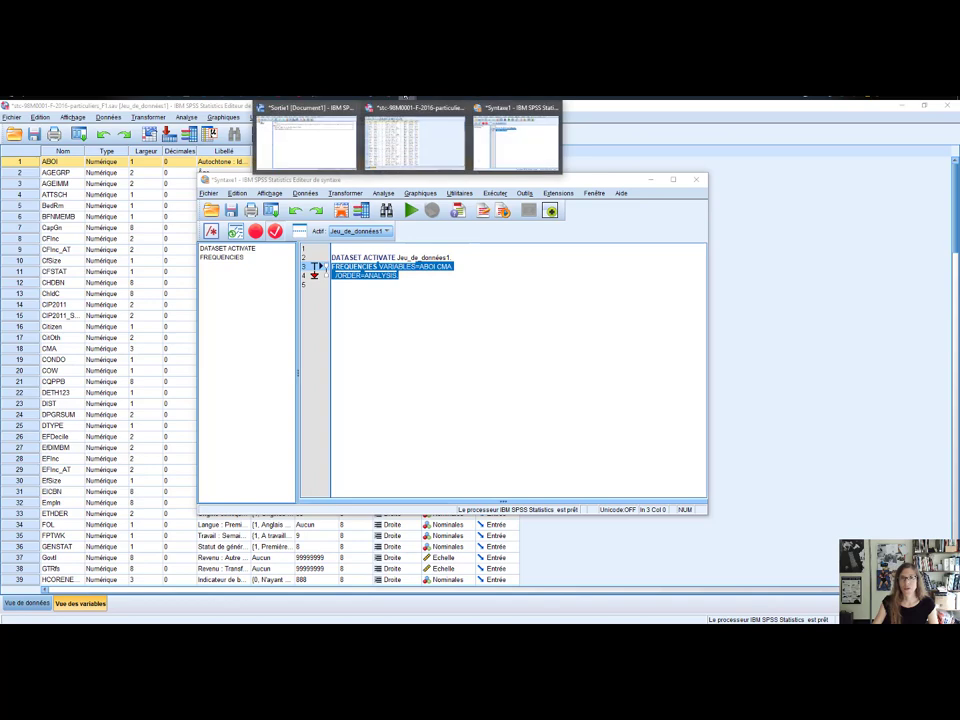
pyautogui.click(318, 156)
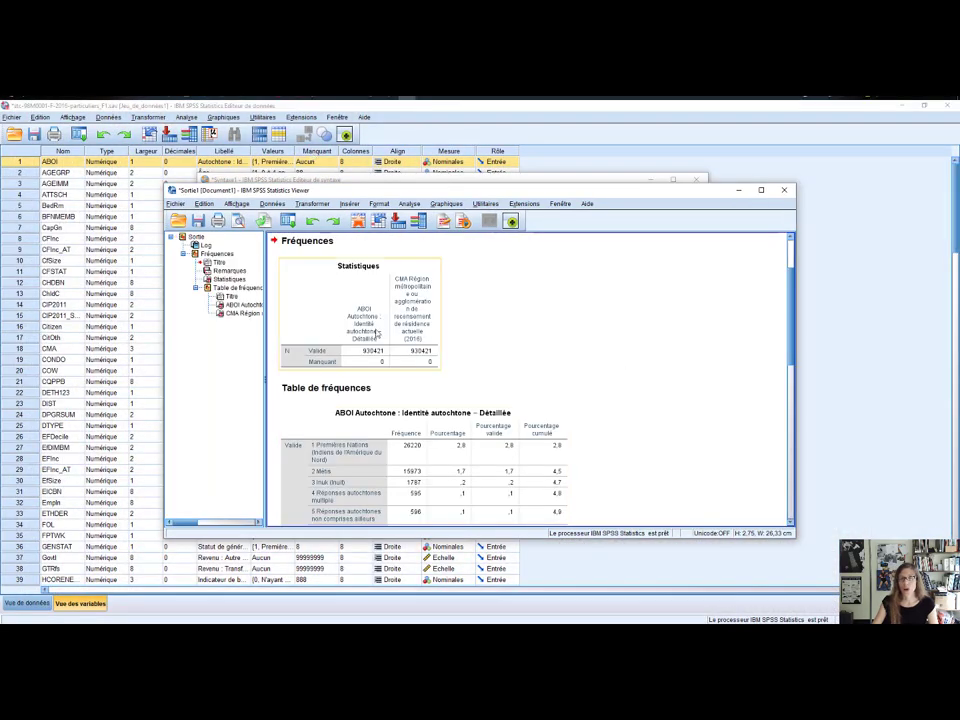
pyautogui.moveTo(533, 190); pyautogui.dragTo(695, 248)
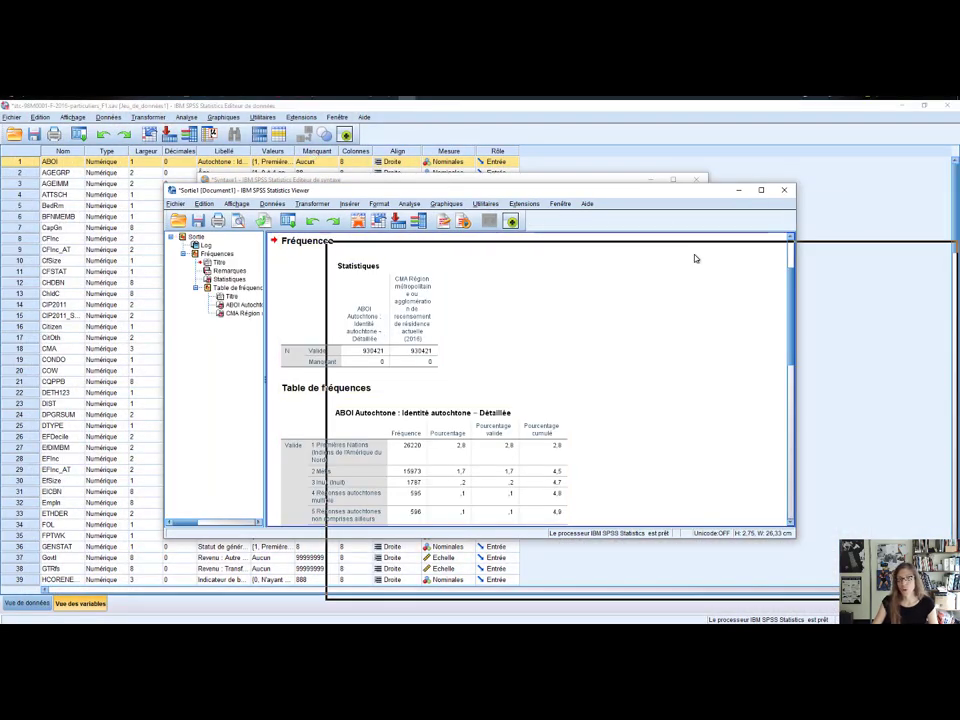
pyautogui.moveTo(628, 248); pyautogui.dragTo(647, 251)
pyautogui.scroll(-3, 650, 400)
pyautogui.click(676, 396)
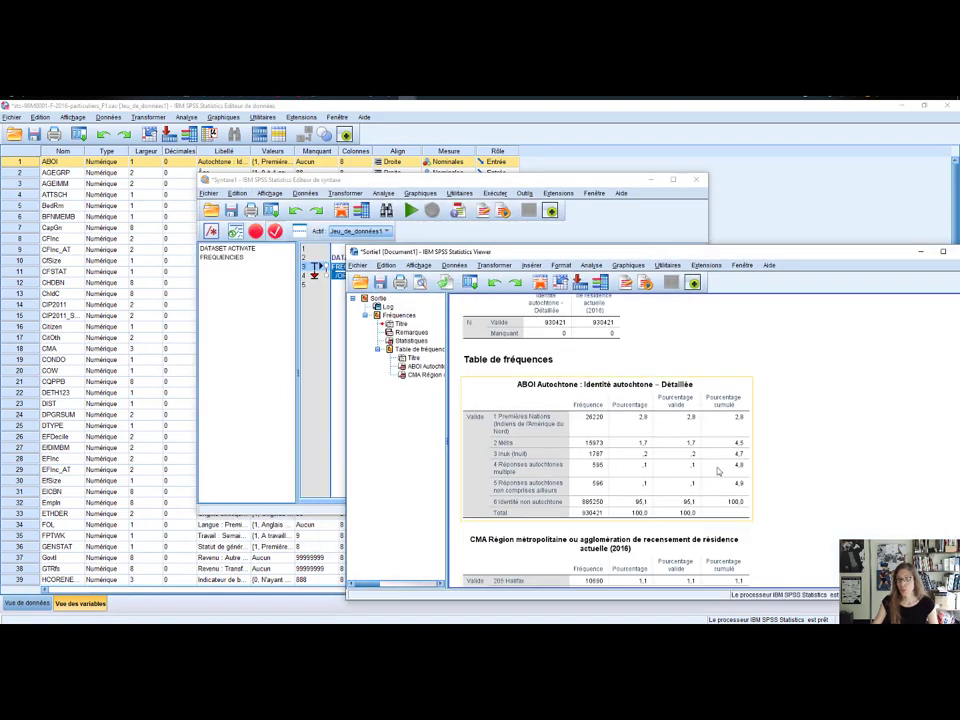
pyautogui.scroll(-5, 676, 400)
pyautogui.click(389, 183)
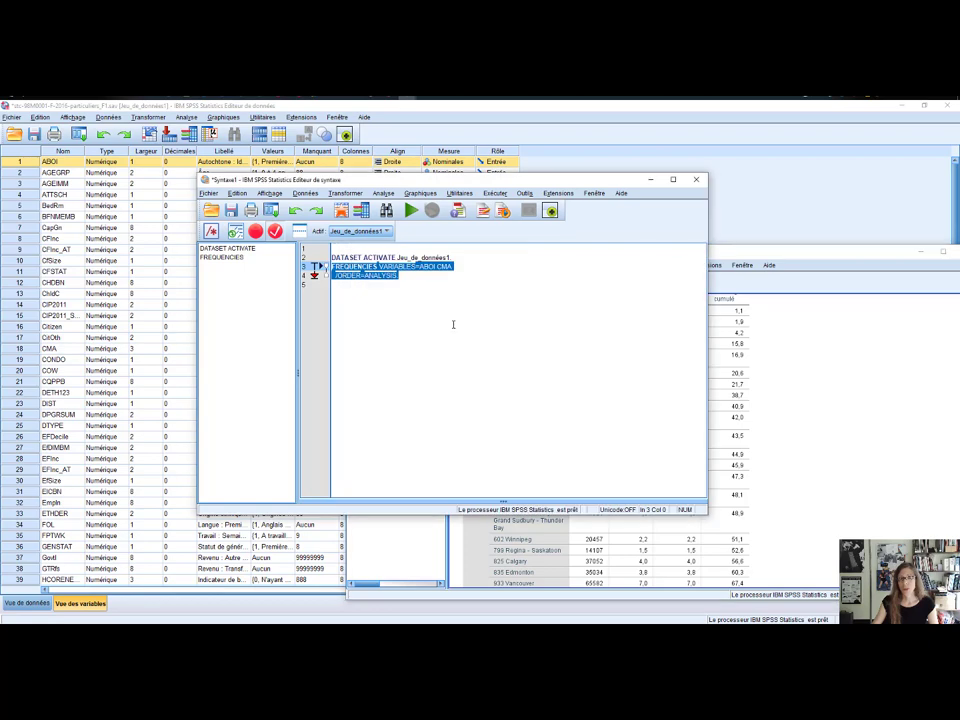
pyautogui.click(232, 107)
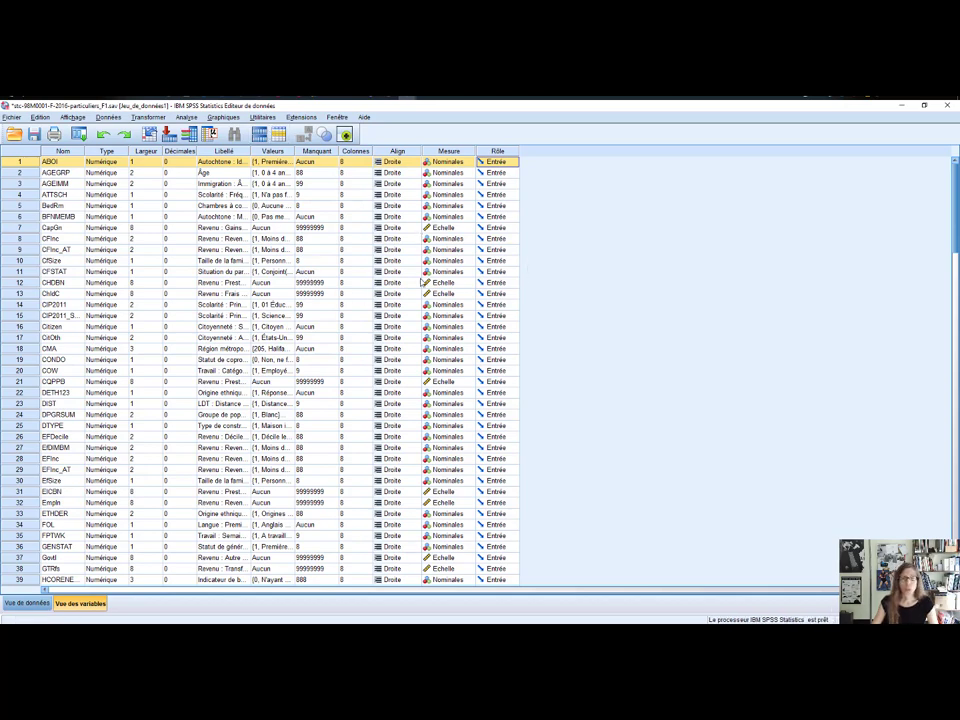
pyautogui.moveTo(409, 97)
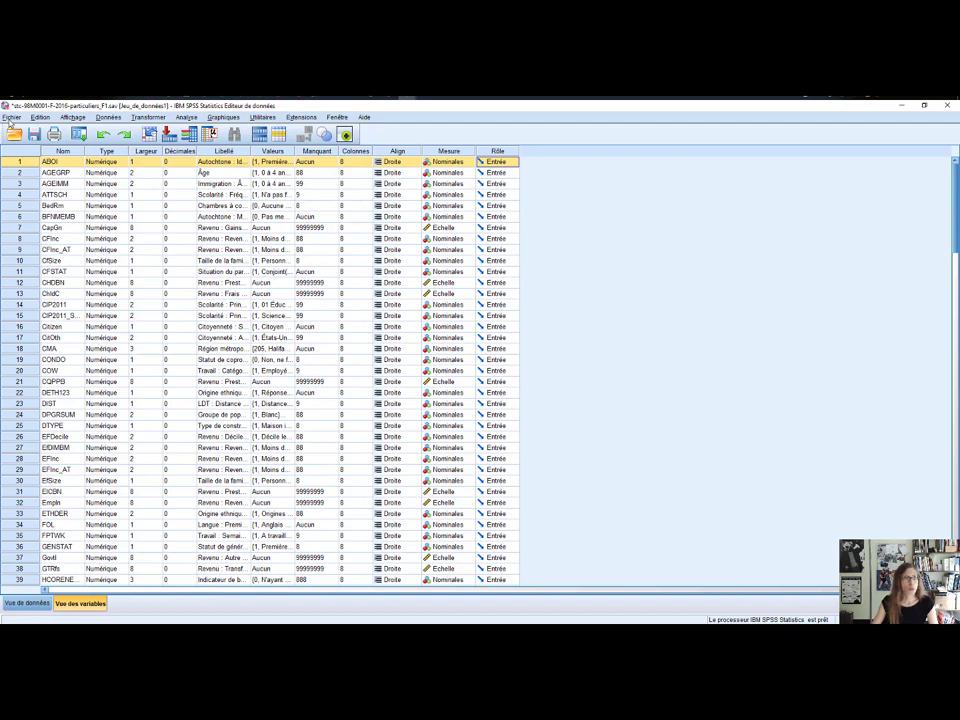
pyautogui.click(11, 117)
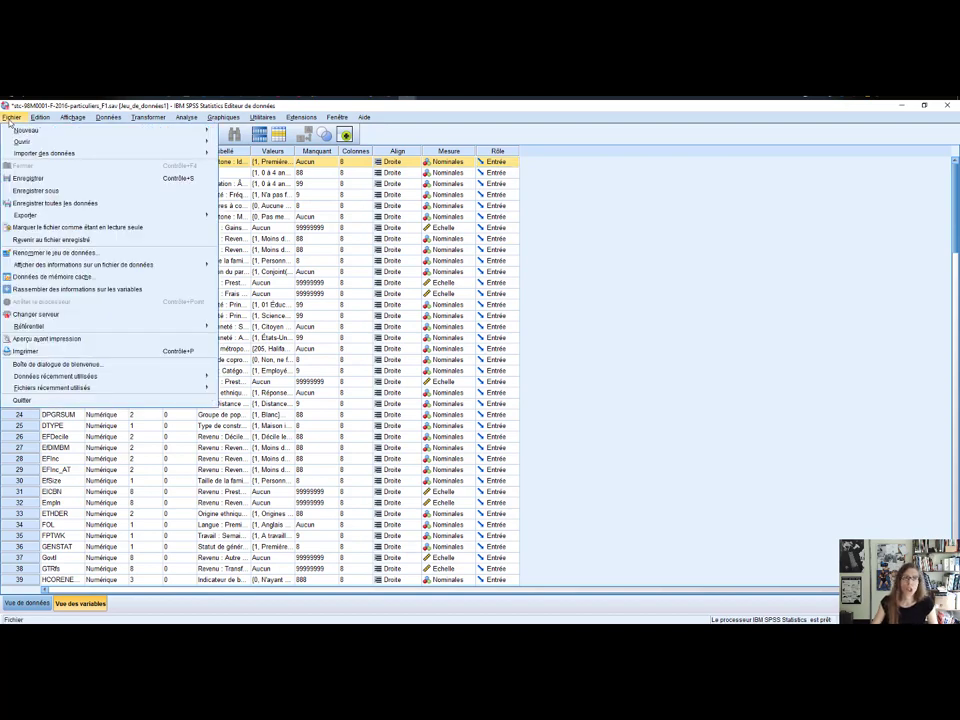
pyautogui.moveTo(150, 130)
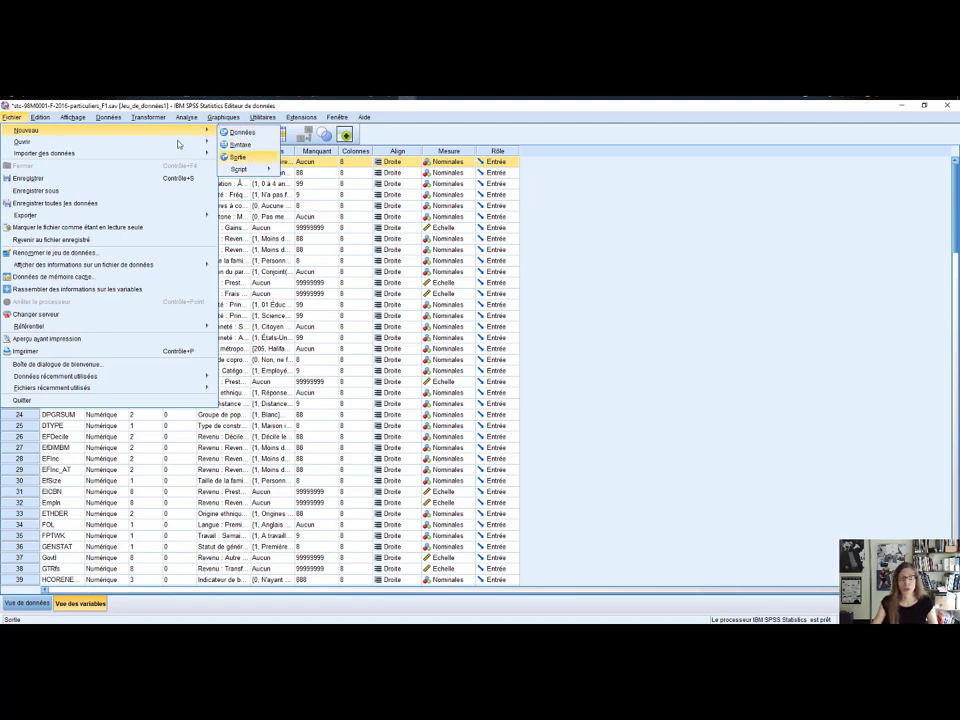
pyautogui.moveTo(184, 157)
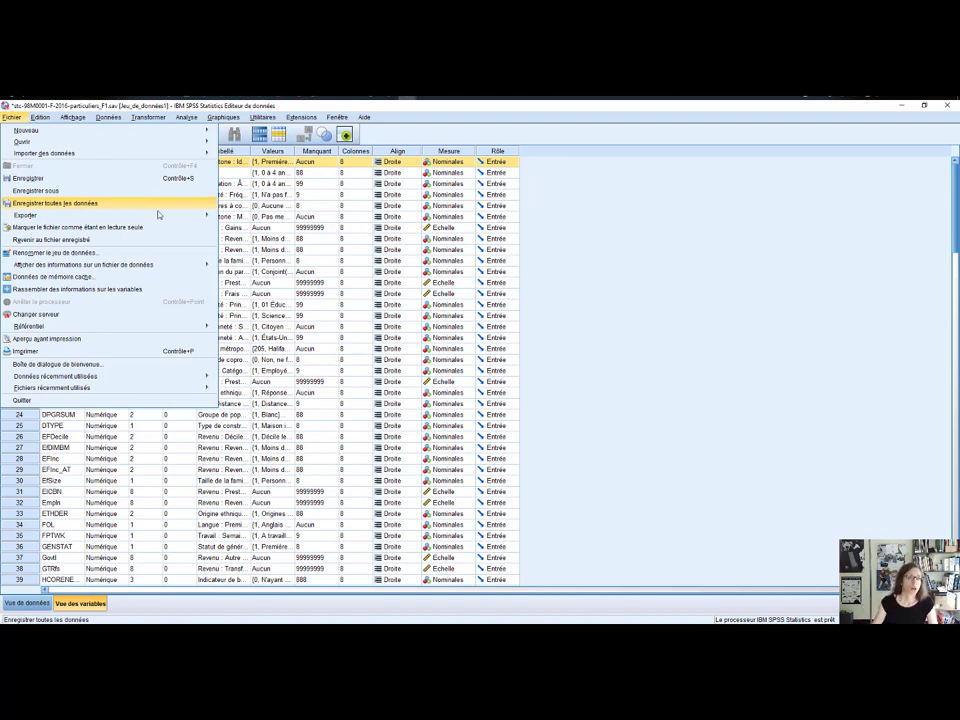
pyautogui.moveTo(166, 219)
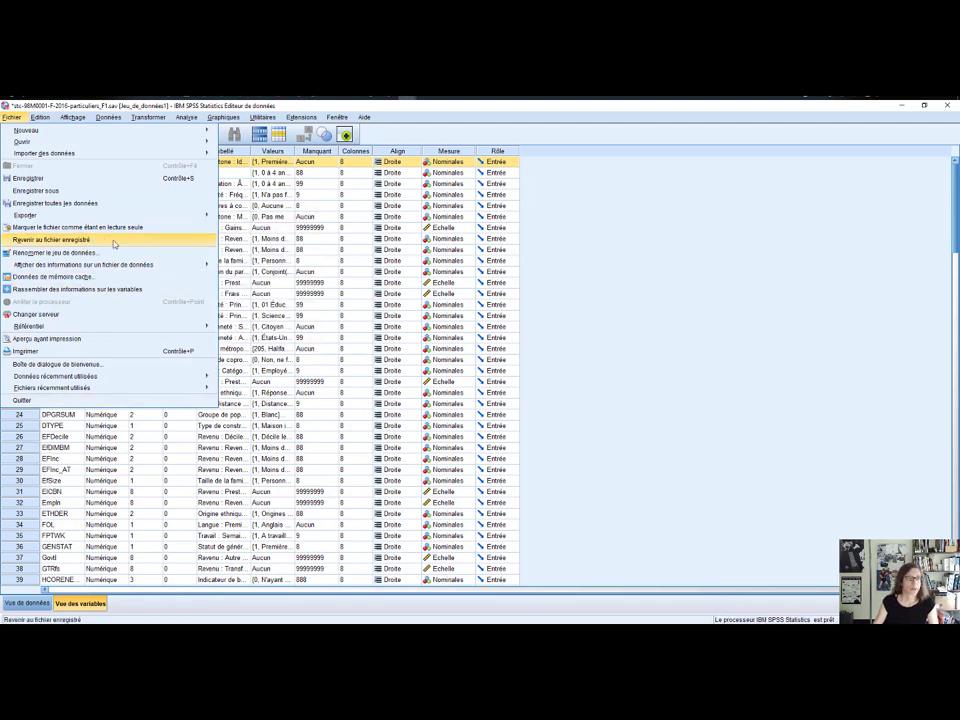
pyautogui.moveTo(108, 268)
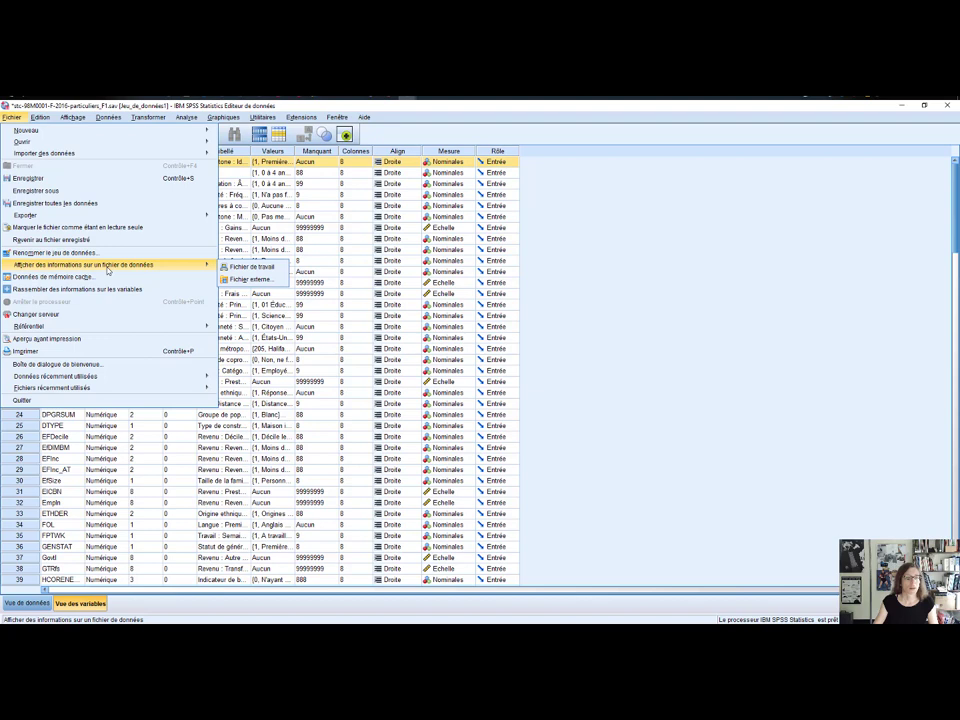
# Open the program options and review the general, language, results, data and currency settings
pyautogui.moveTo(42, 118)
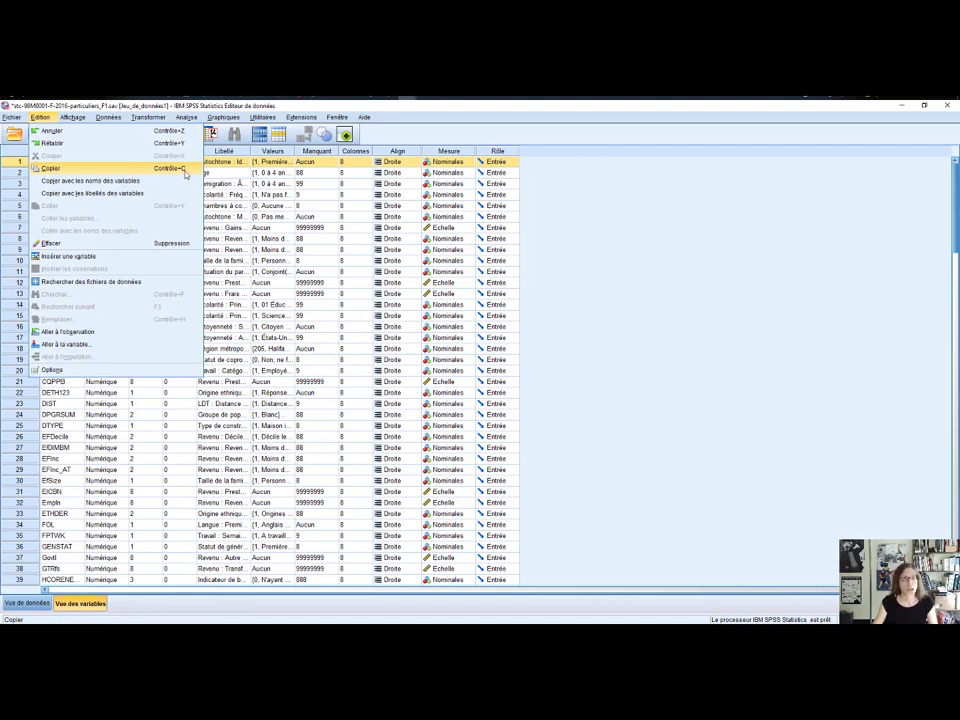
pyautogui.click(110, 374)
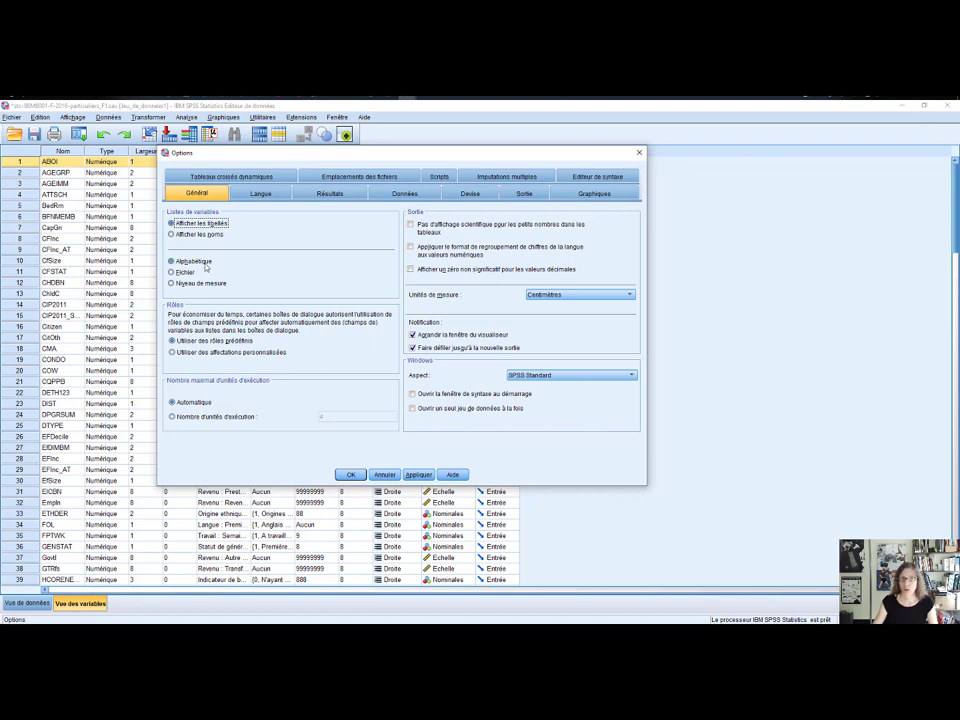
pyautogui.click(265, 197)
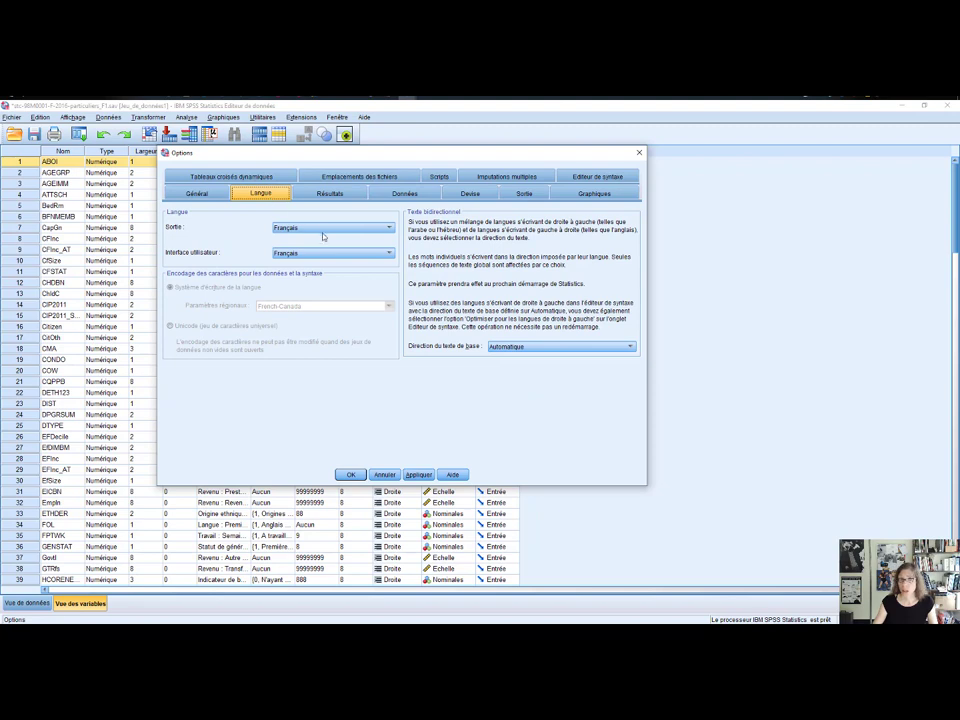
pyautogui.click(334, 195)
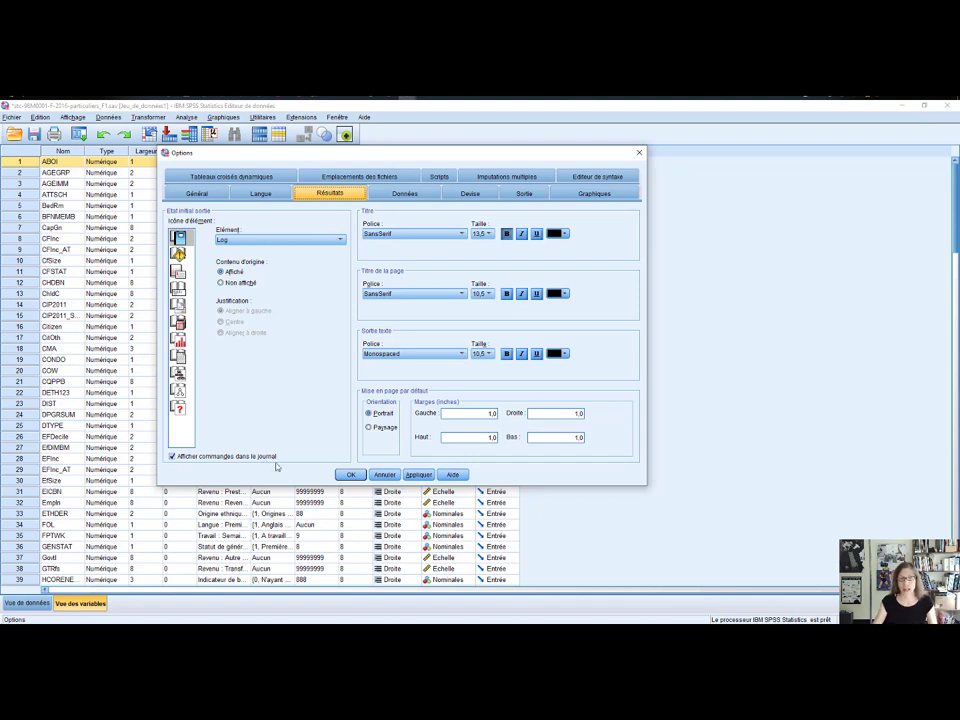
pyautogui.click(405, 193)
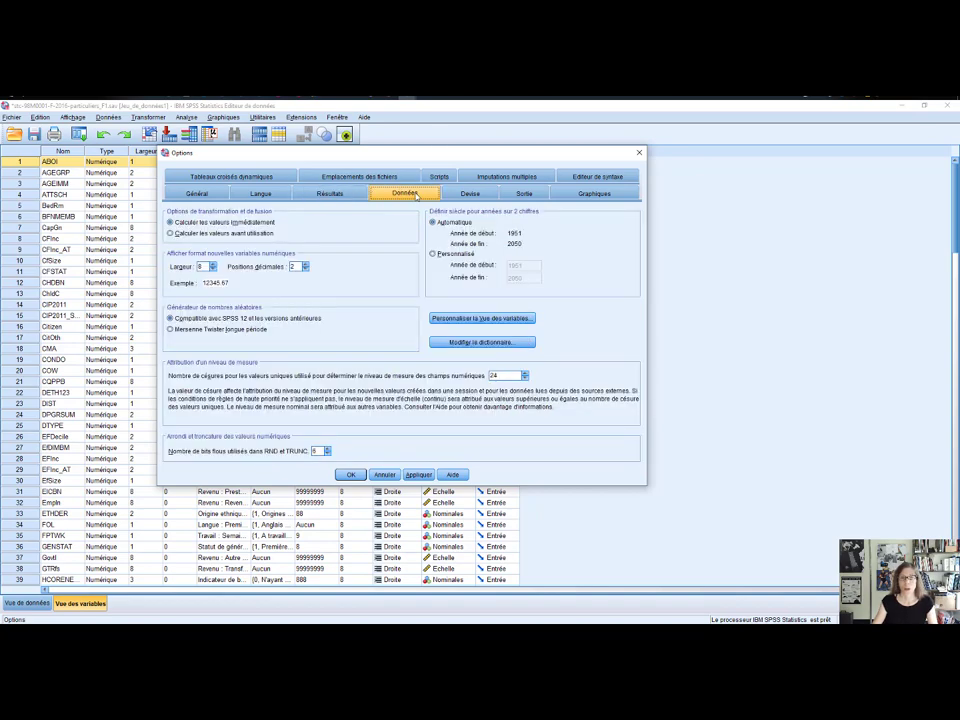
pyautogui.click(492, 194)
# In the output options, set variables to Noms et libellés and values to Valeurs et libellés for both outline and pivot table labels
pyautogui.click(520, 194)
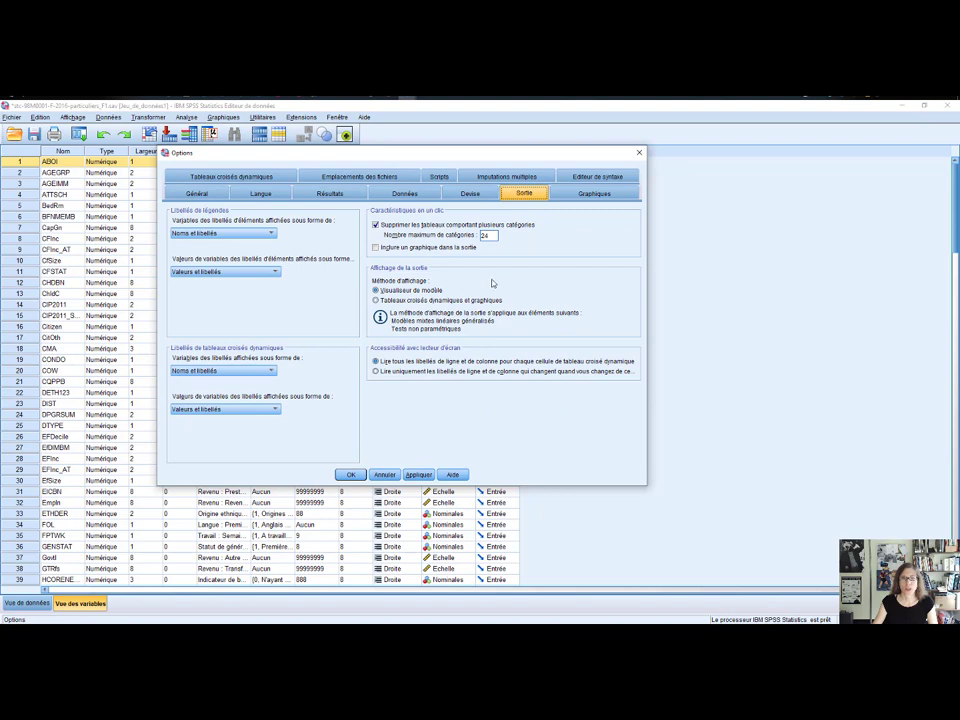
pyautogui.click(258, 234)
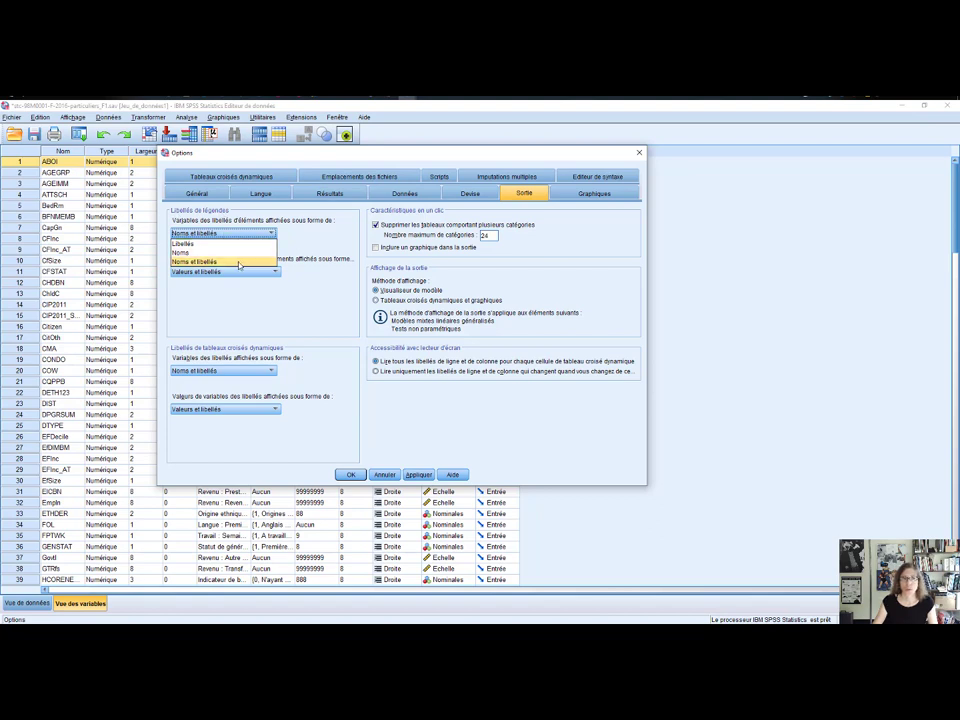
pyautogui.click(232, 262)
pyautogui.click(238, 273)
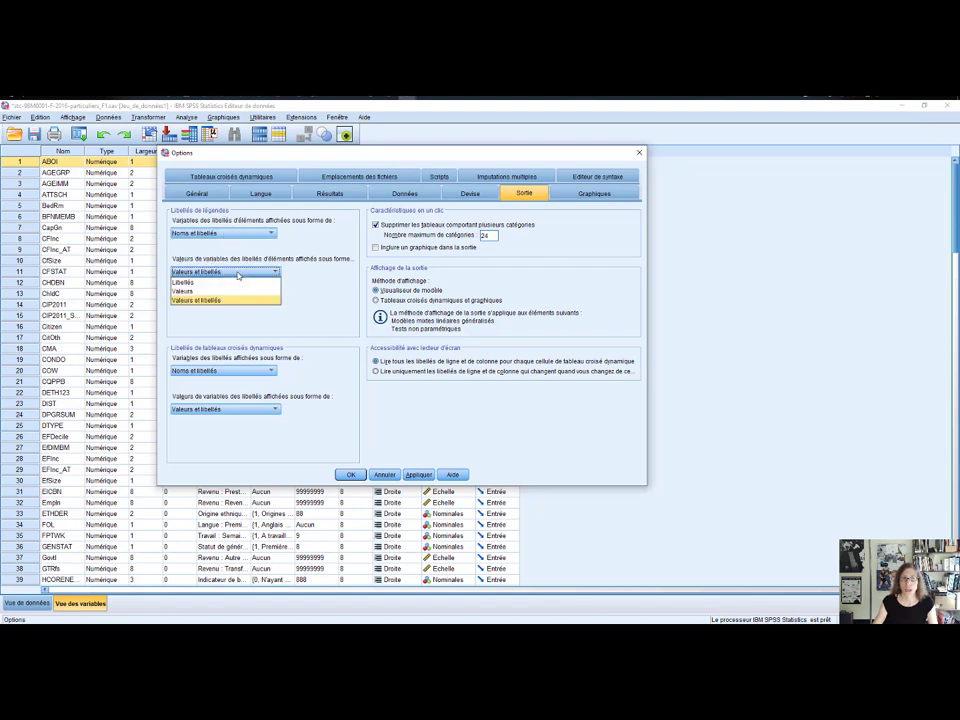
pyautogui.click(245, 299)
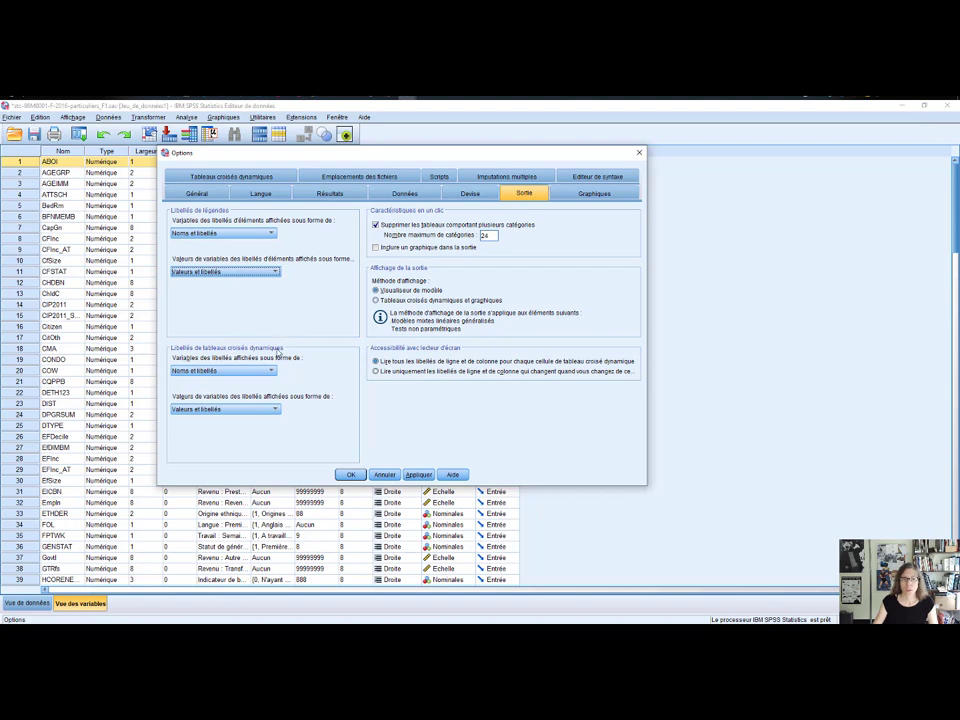
pyautogui.click(244, 370)
pyautogui.click(246, 370)
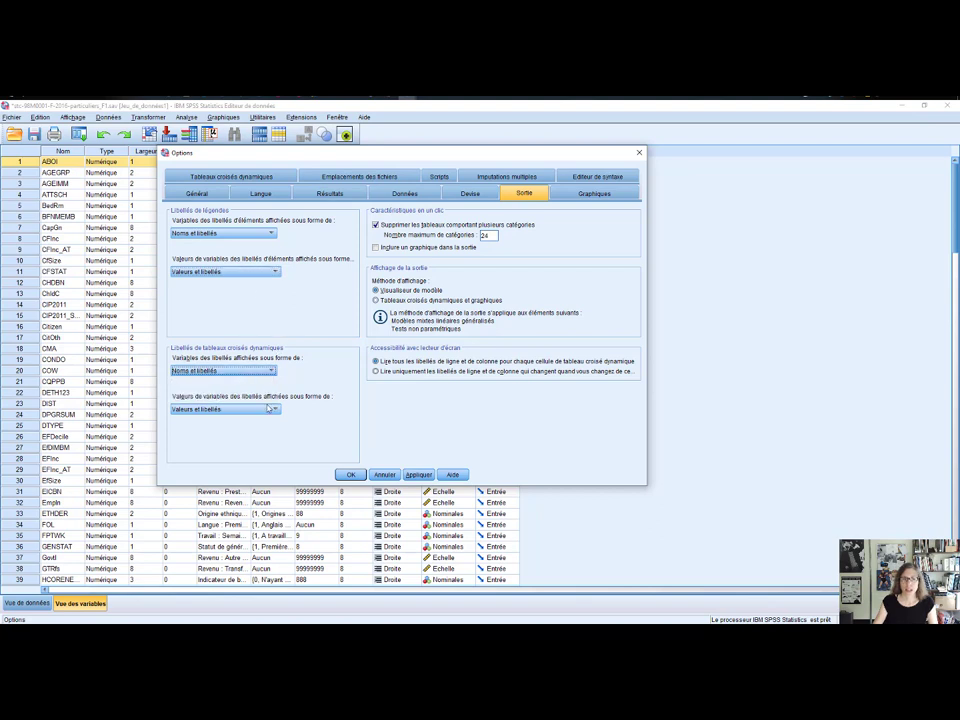
pyautogui.click(268, 408)
pyautogui.click(262, 411)
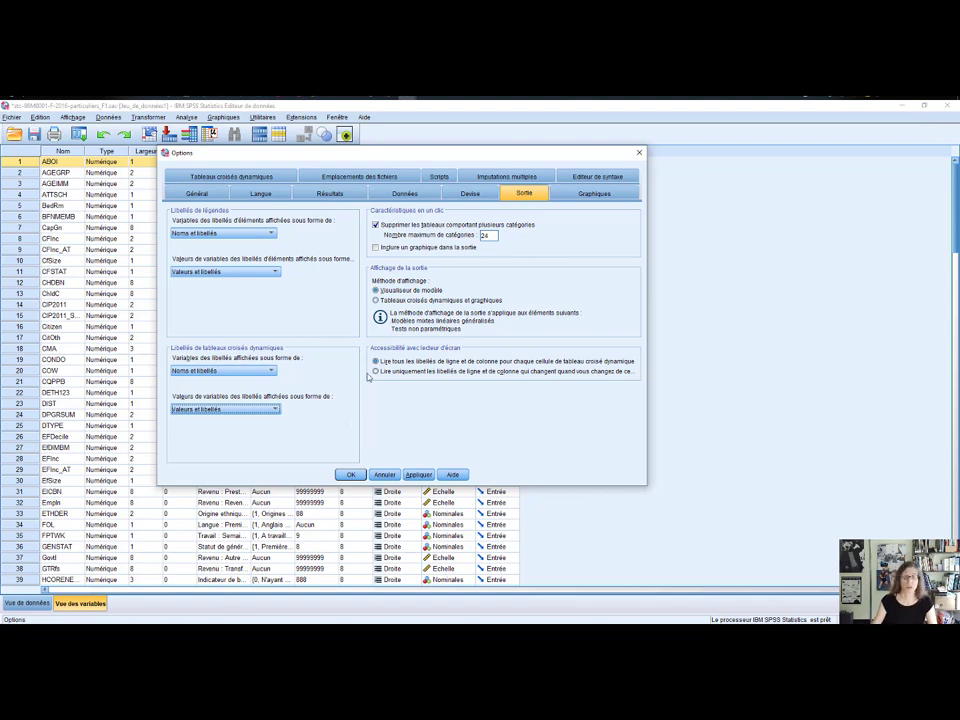
# Review the chart, syntax editor, multiple imputation and file location options, including the session journal file path
pyautogui.click(592, 194)
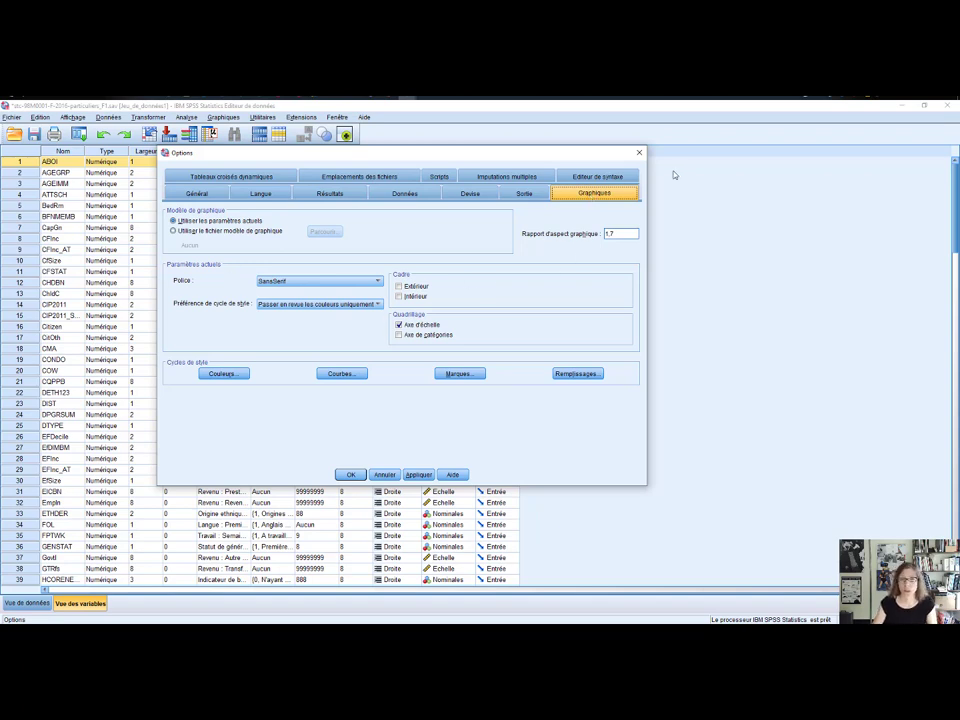
pyautogui.click(597, 177)
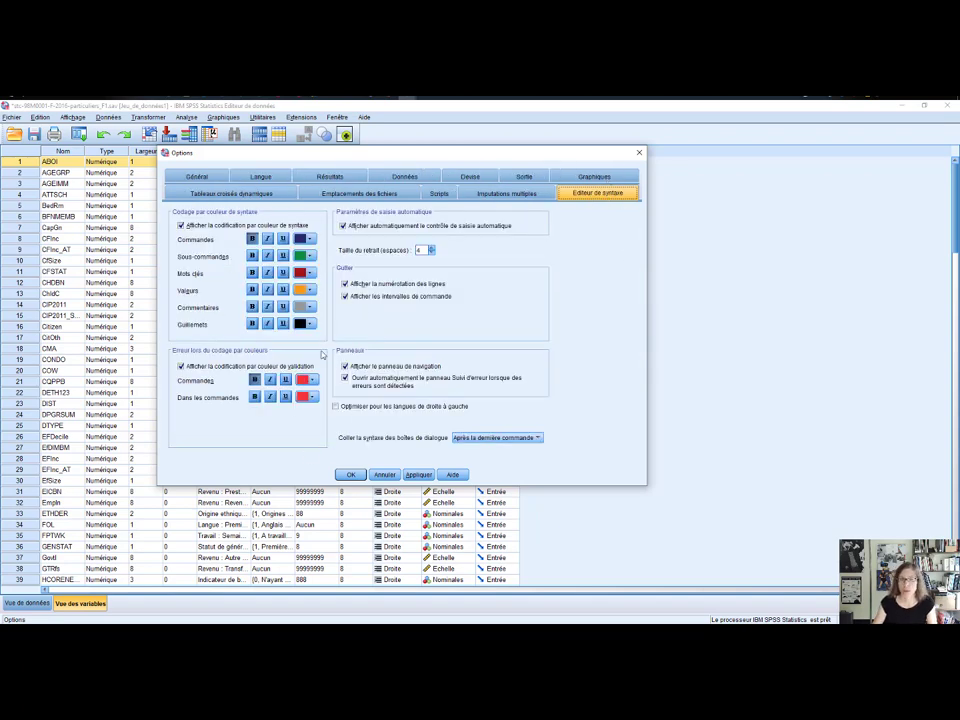
pyautogui.click(518, 194)
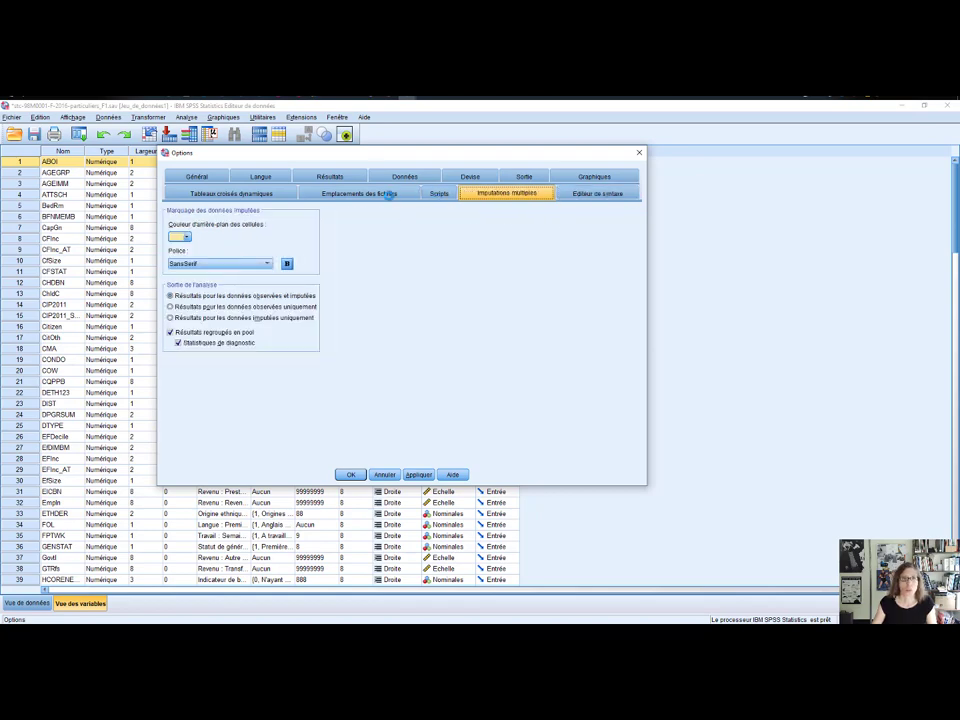
pyautogui.click(387, 196)
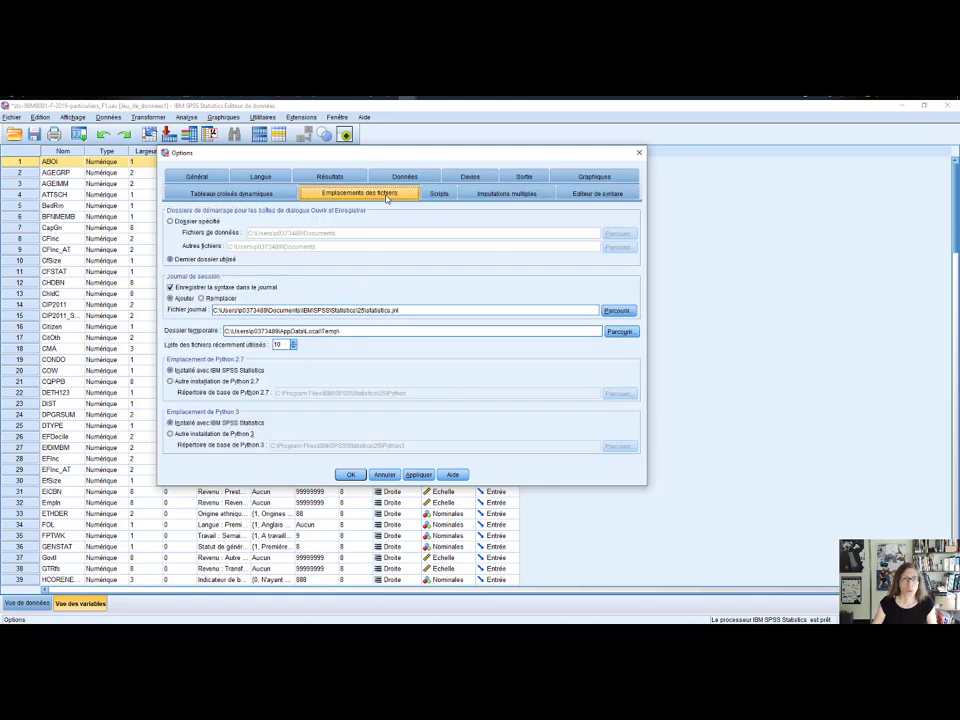
pyautogui.doubleClick(405, 311)
pyautogui.click(405, 311)
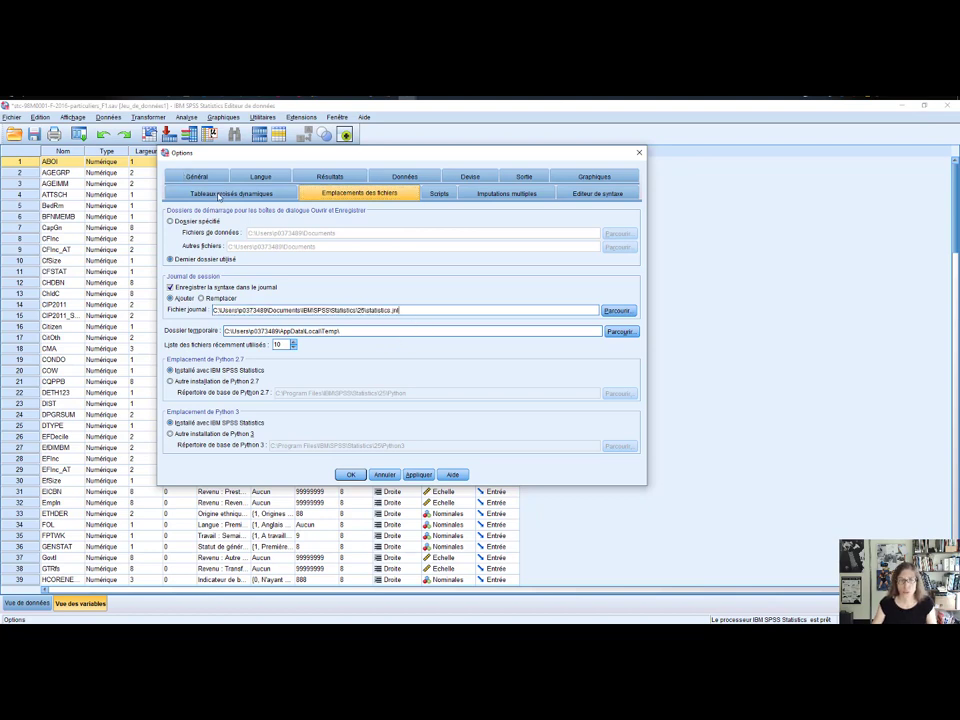
# Preview pivot table looks such as APA_SansSerif_10pt, BlueYellowContrast and Contrast, and reselect <Système par défaut>
pyautogui.click(222, 197)
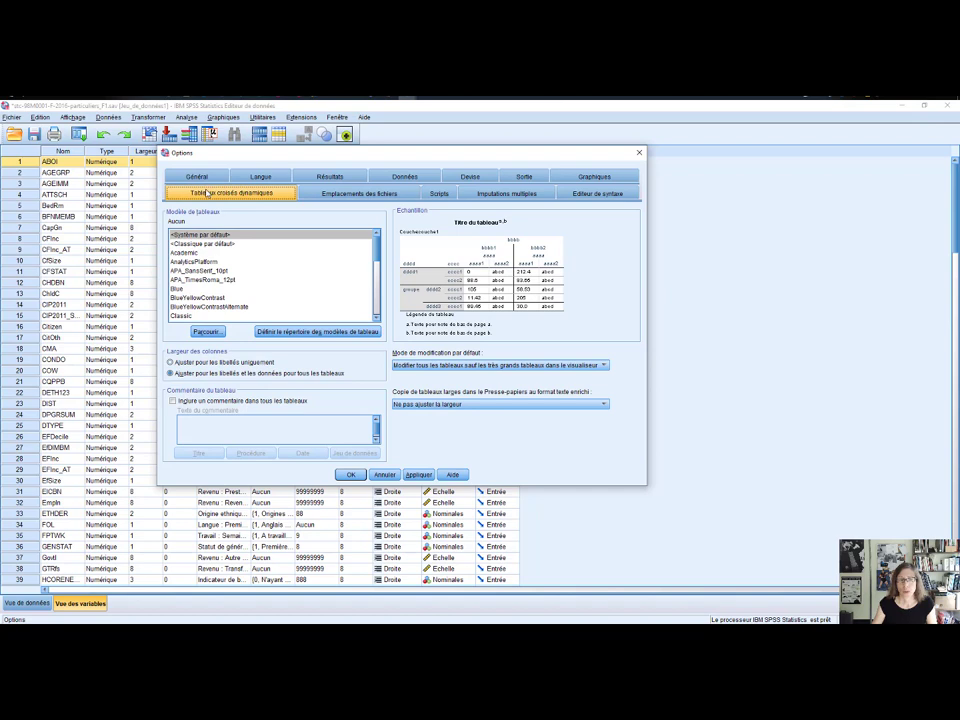
pyautogui.click(315, 271)
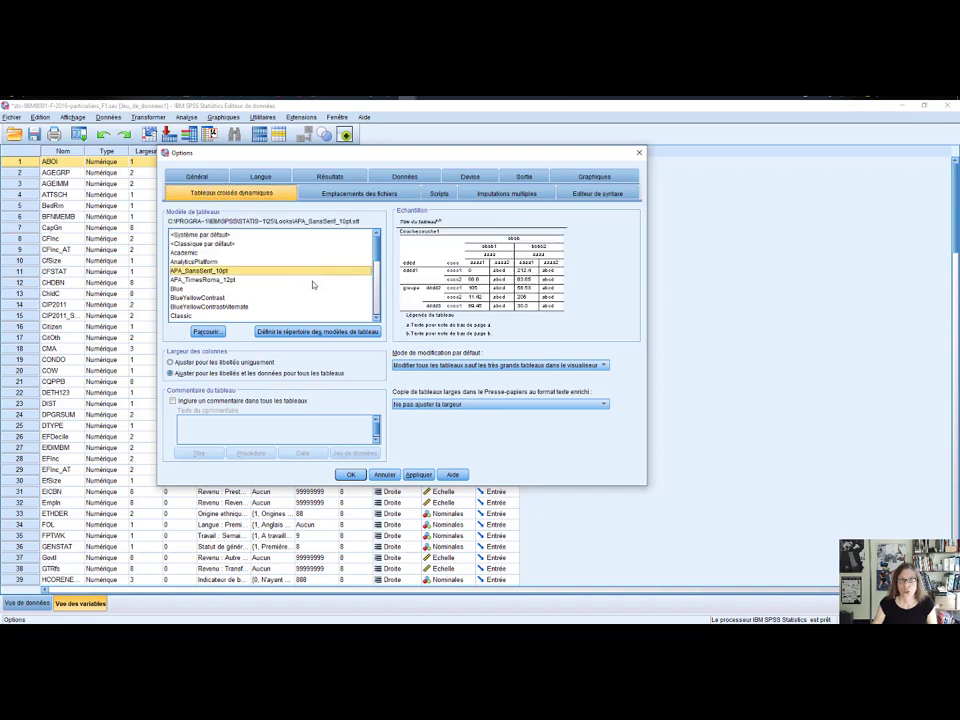
pyautogui.click(314, 280)
pyautogui.click(323, 301)
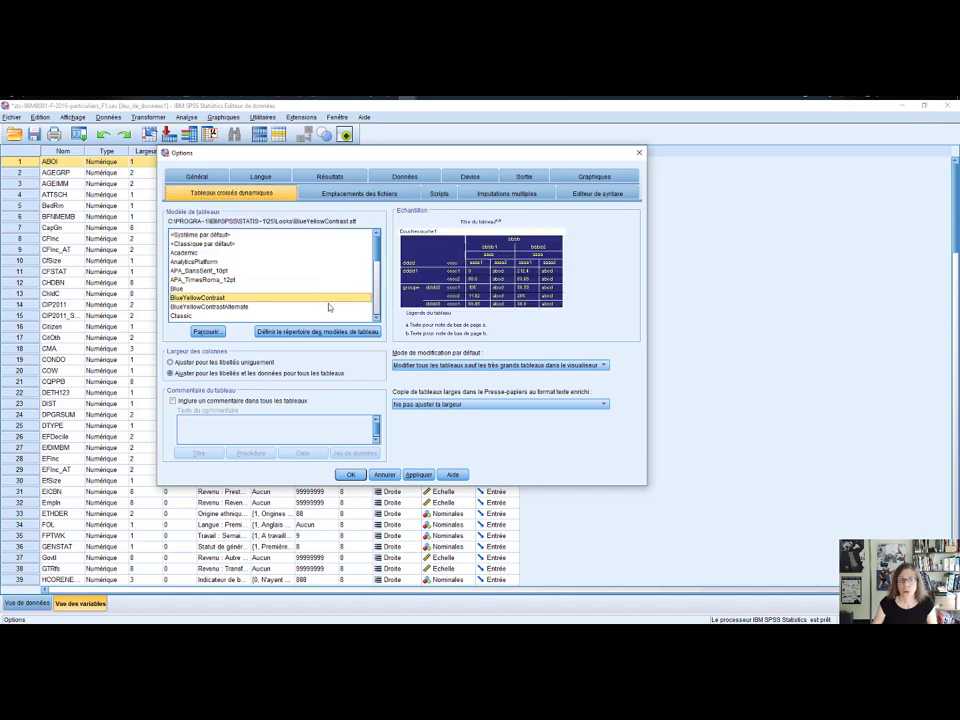
pyautogui.scroll(-3, 328, 305)
pyautogui.click(320, 297)
pyautogui.scroll(3, 320, 301)
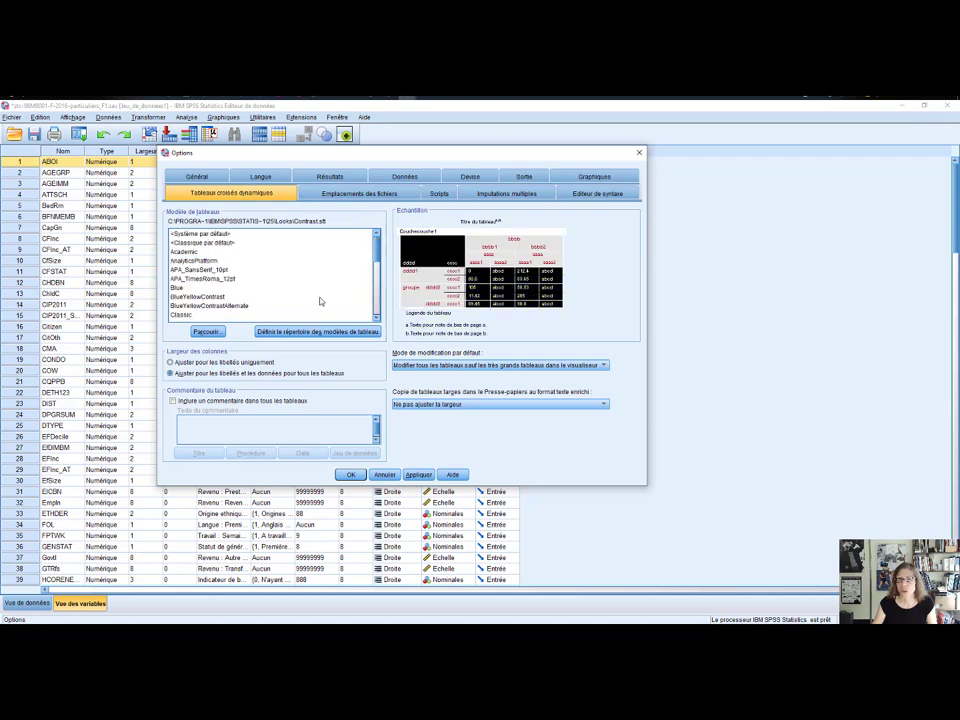
pyautogui.click(283, 234)
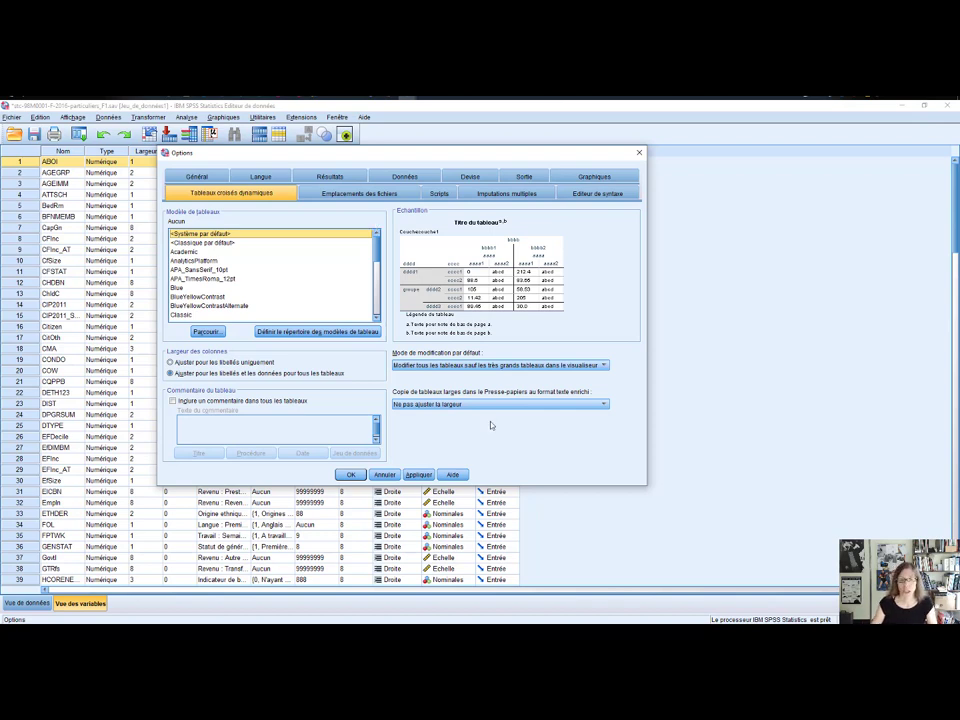
# Recheck the general and output label options, apply the settings and close the options dialog
pyautogui.click(199, 177)
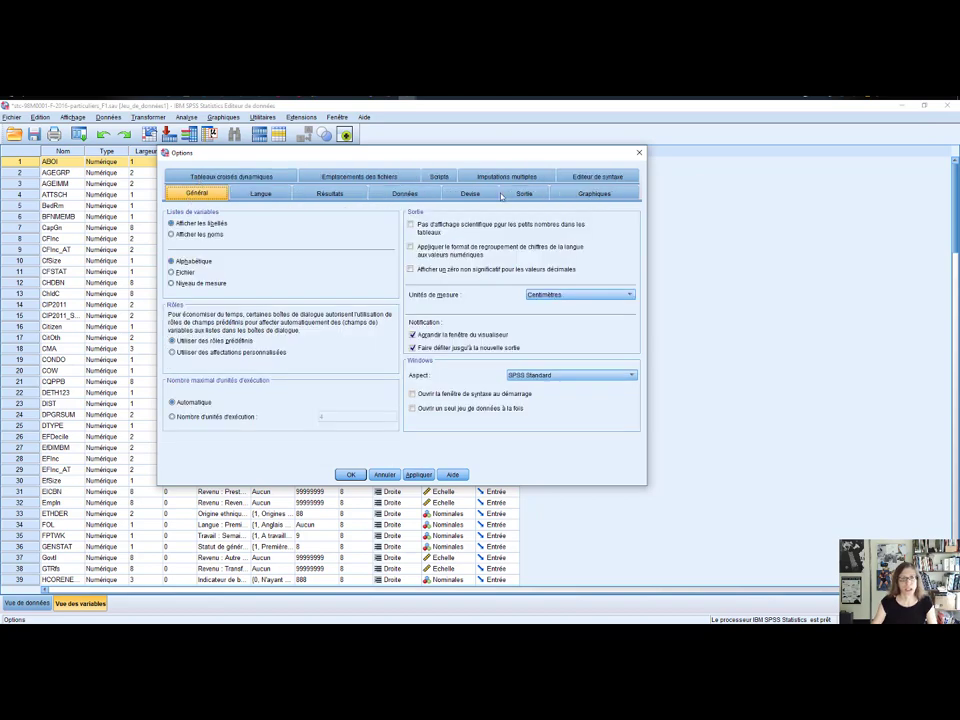
pyautogui.click(418, 194)
pyautogui.click(524, 193)
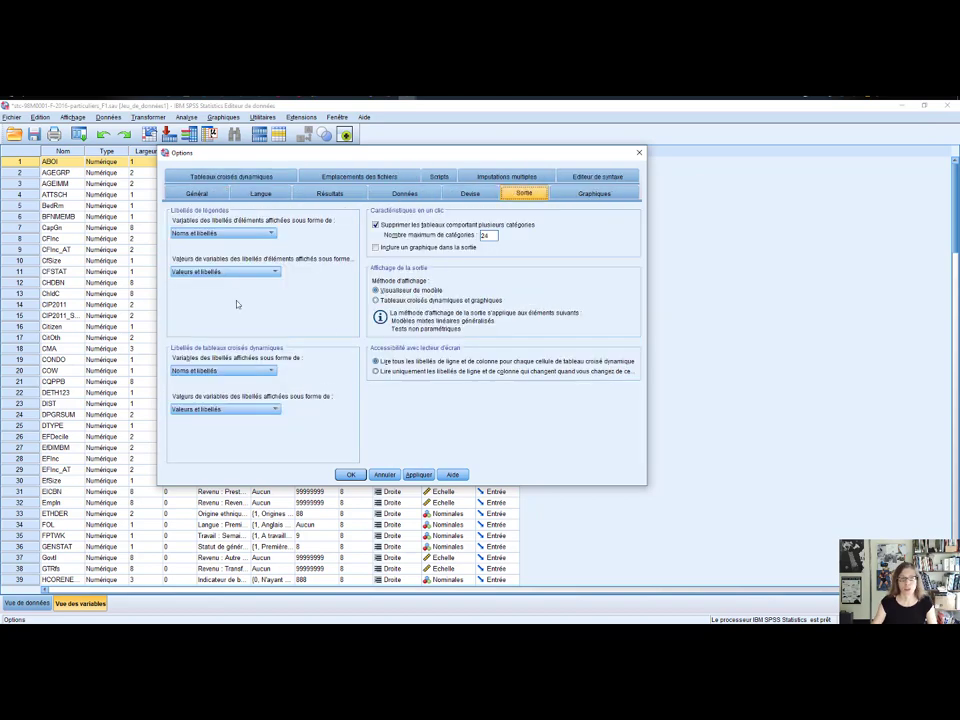
pyautogui.click(424, 476)
pyautogui.click(352, 475)
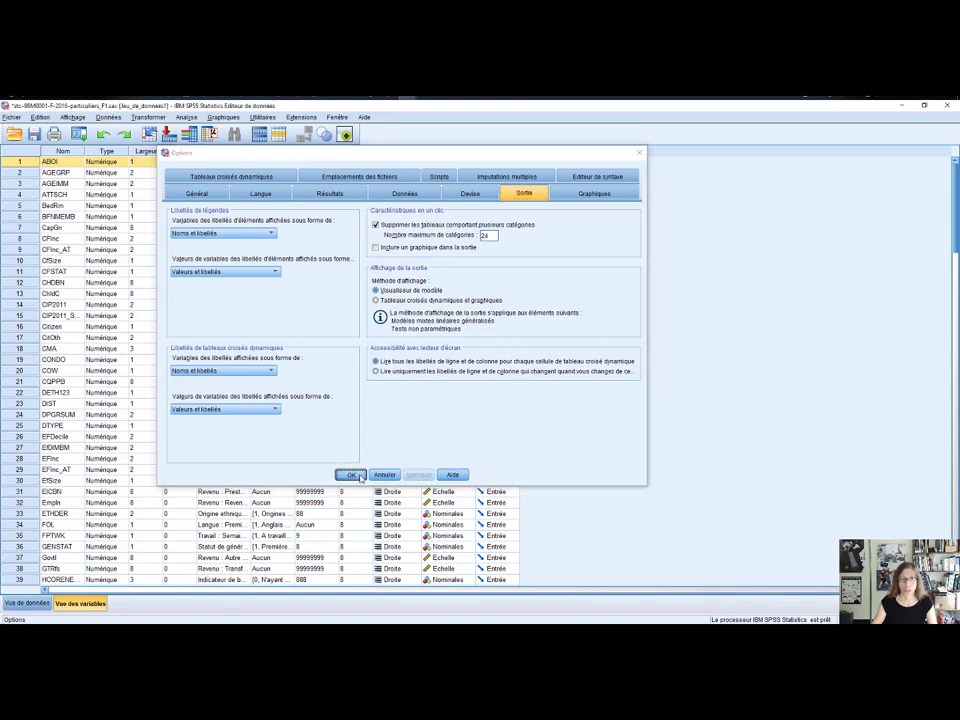
# Examine the available editing, display, data management and variable transformation commands
pyautogui.click(40, 117)
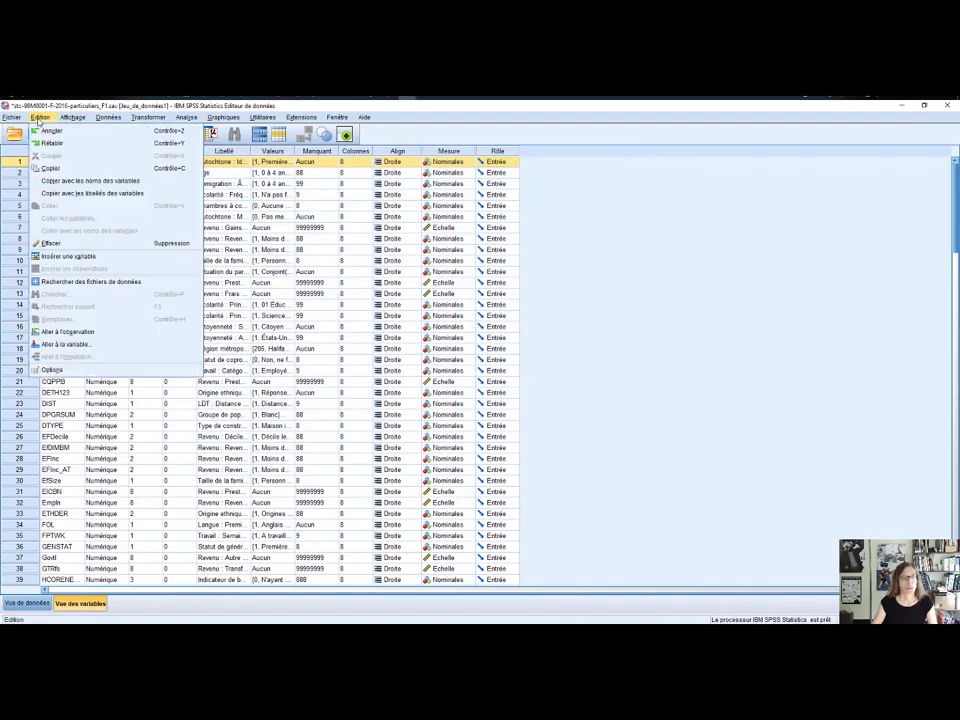
pyautogui.moveTo(67, 120)
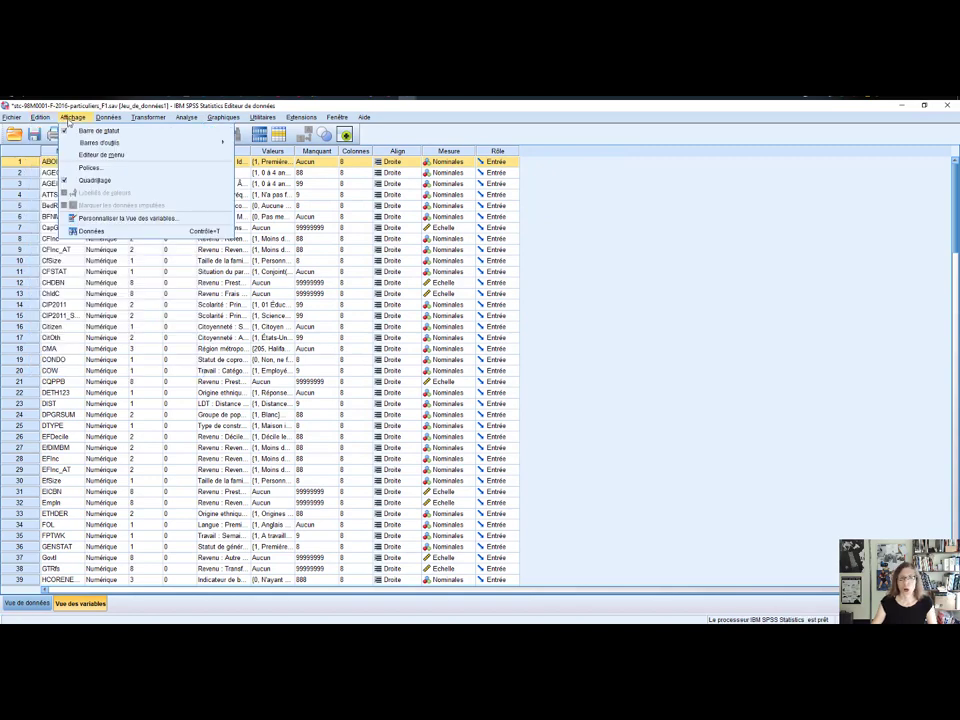
pyautogui.moveTo(108, 118)
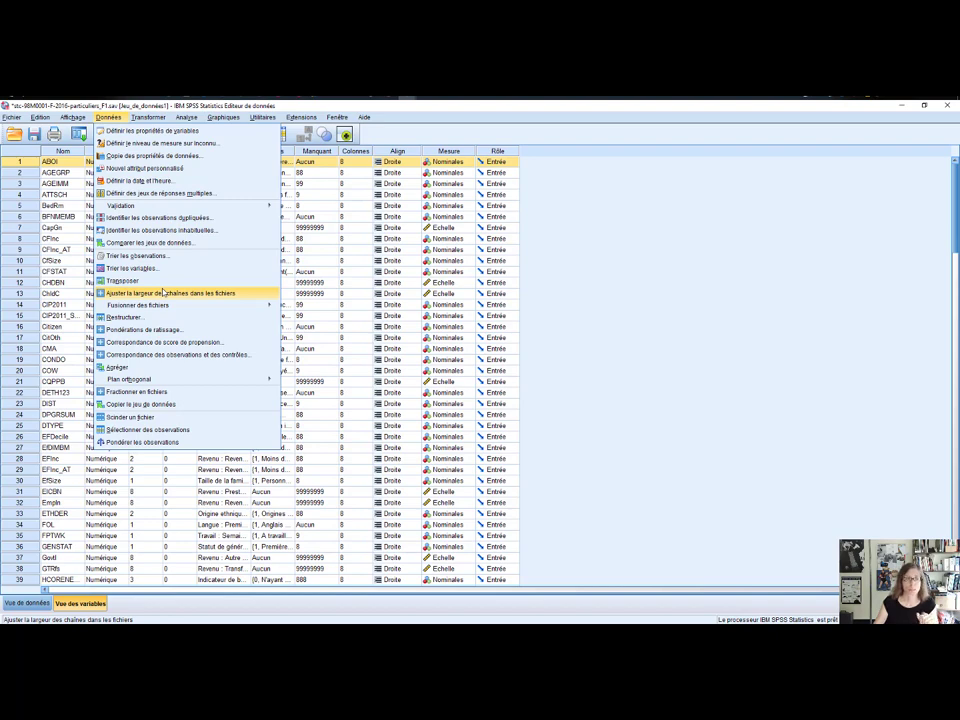
pyautogui.moveTo(150, 120)
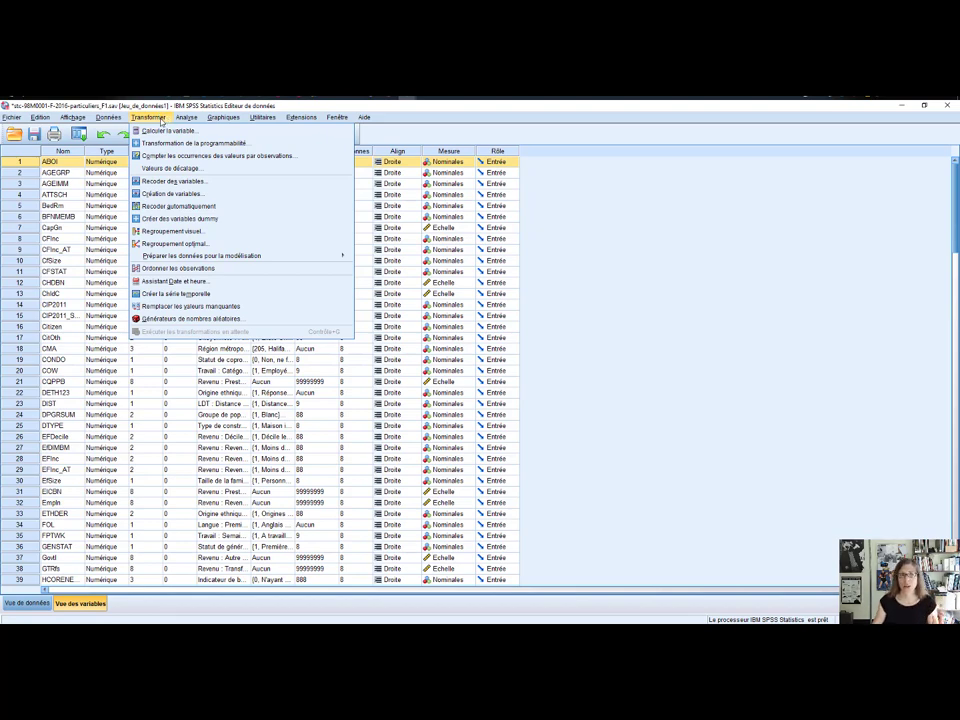
# Examine the analysis procedures, including descriptive statistics, mean comparisons, correlation, regression, nonparametric tests and multiple responses
pyautogui.moveTo(188, 119)
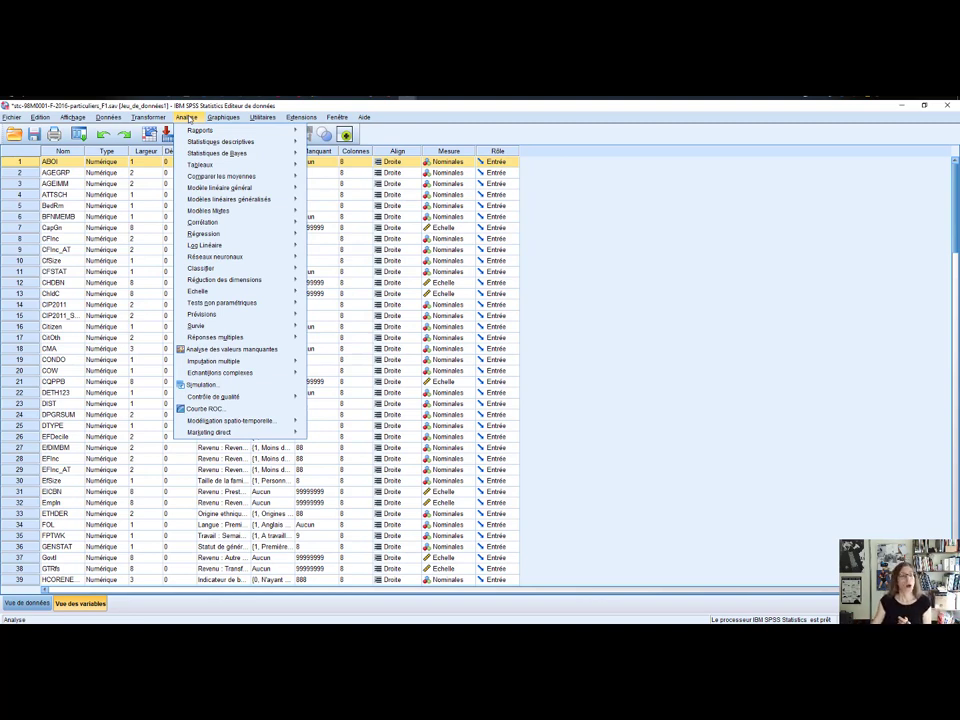
pyautogui.moveTo(240, 130)
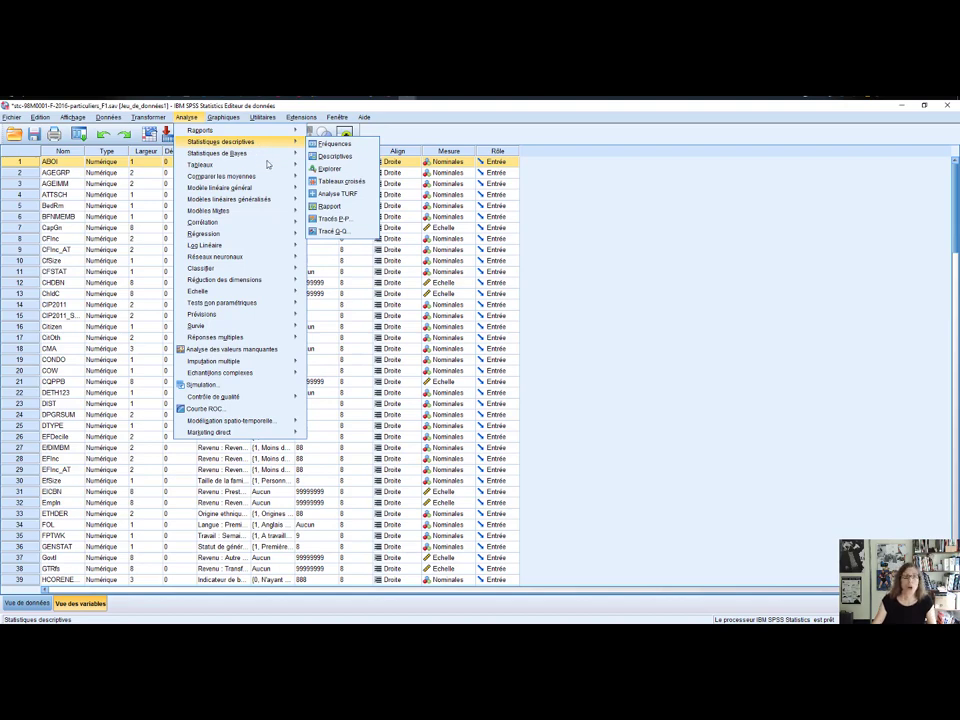
pyautogui.moveTo(257, 177)
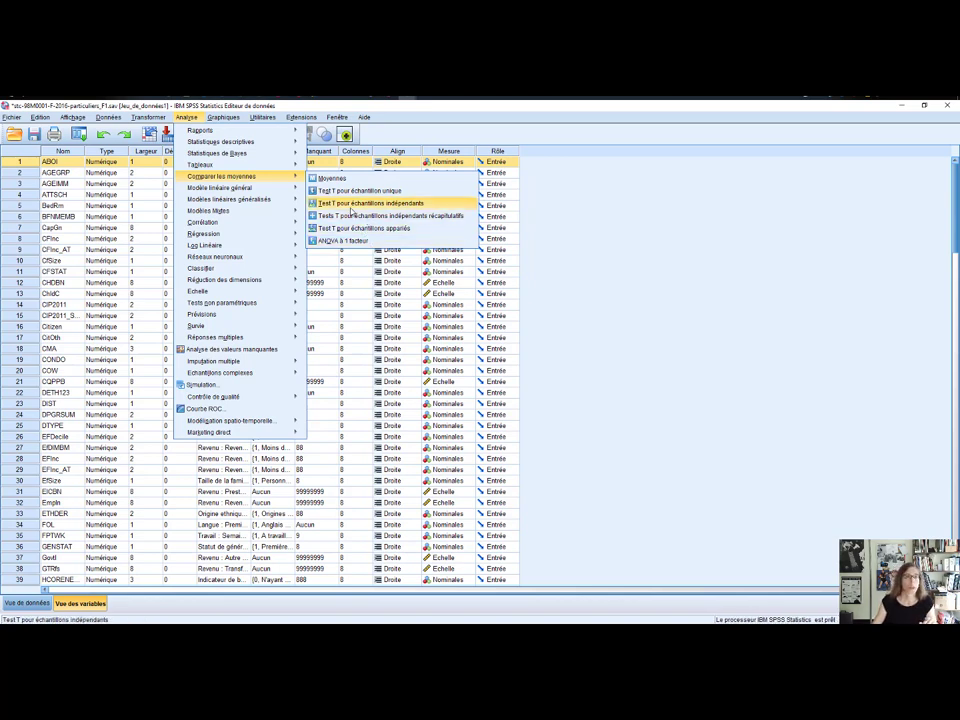
pyautogui.moveTo(229, 223)
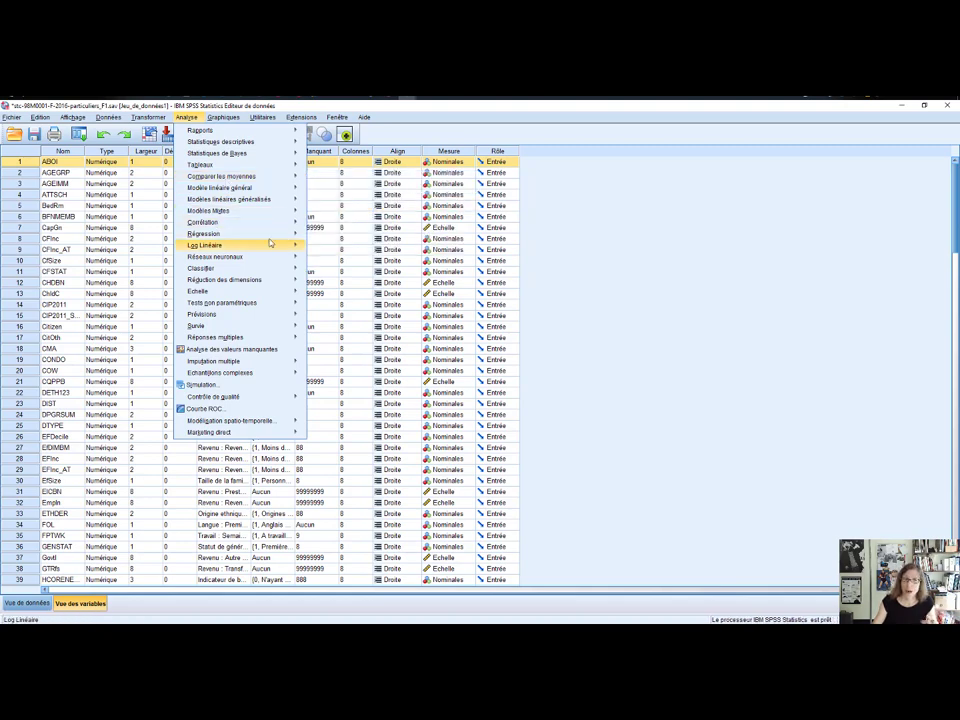
pyautogui.moveTo(265, 238)
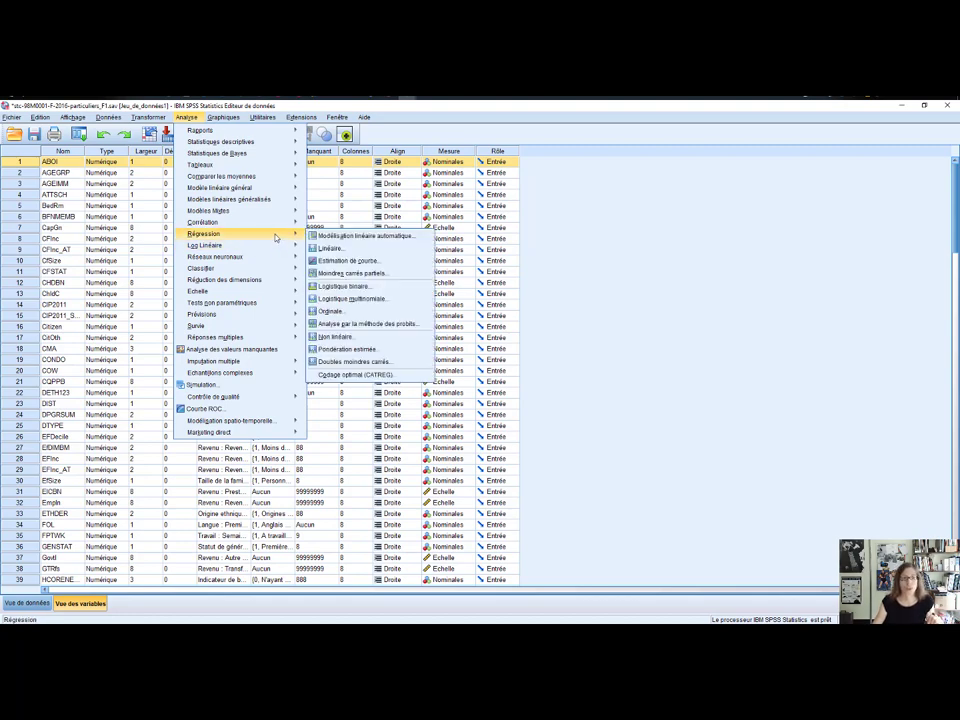
pyautogui.moveTo(255, 303)
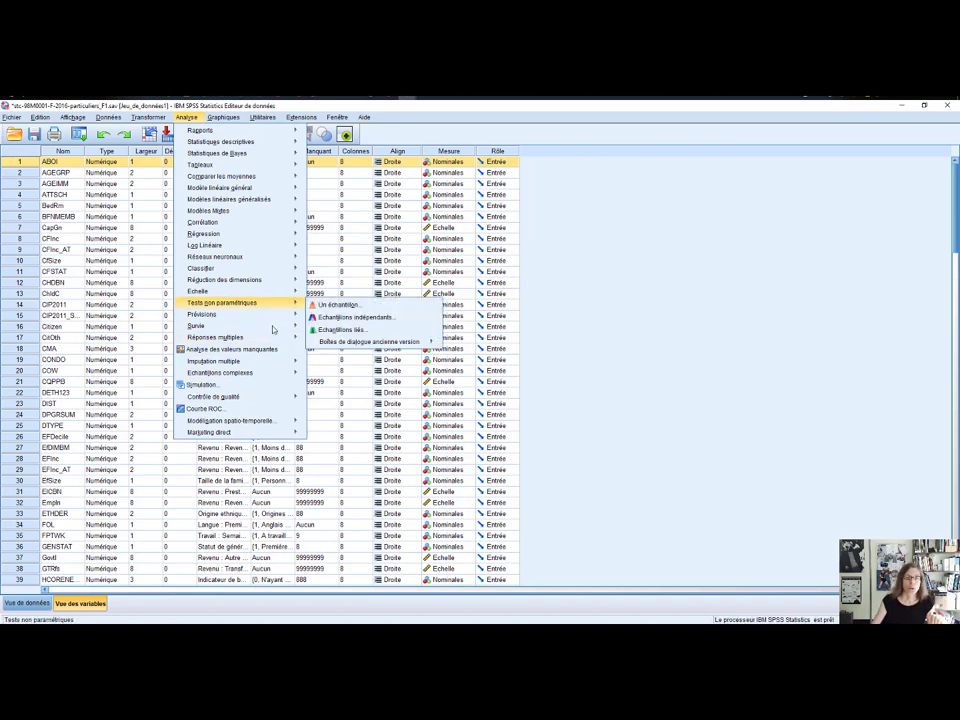
pyautogui.moveTo(281, 338)
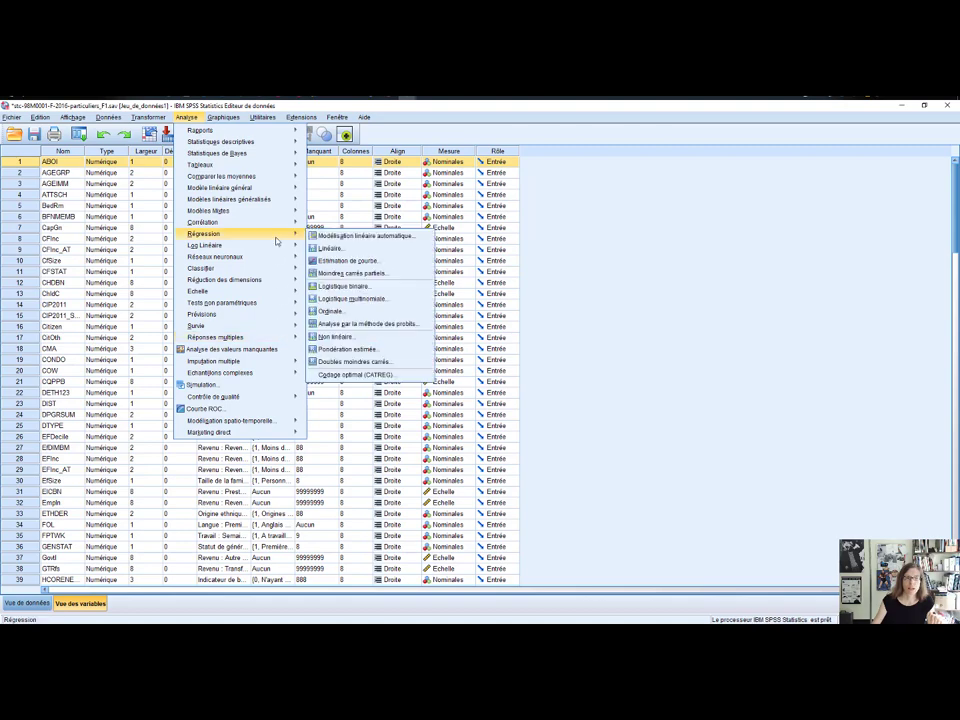
# Examine the dimension reduction procedures and chart-building commands, and revisit the descriptive statistics procedures
pyautogui.moveTo(279, 279)
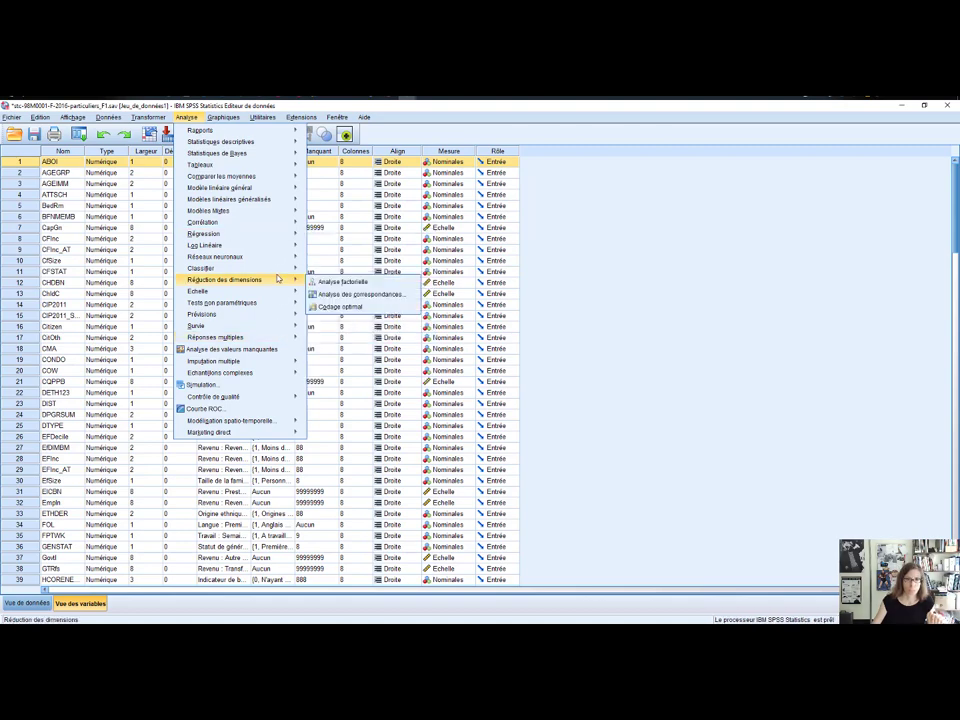
pyautogui.moveTo(226, 120)
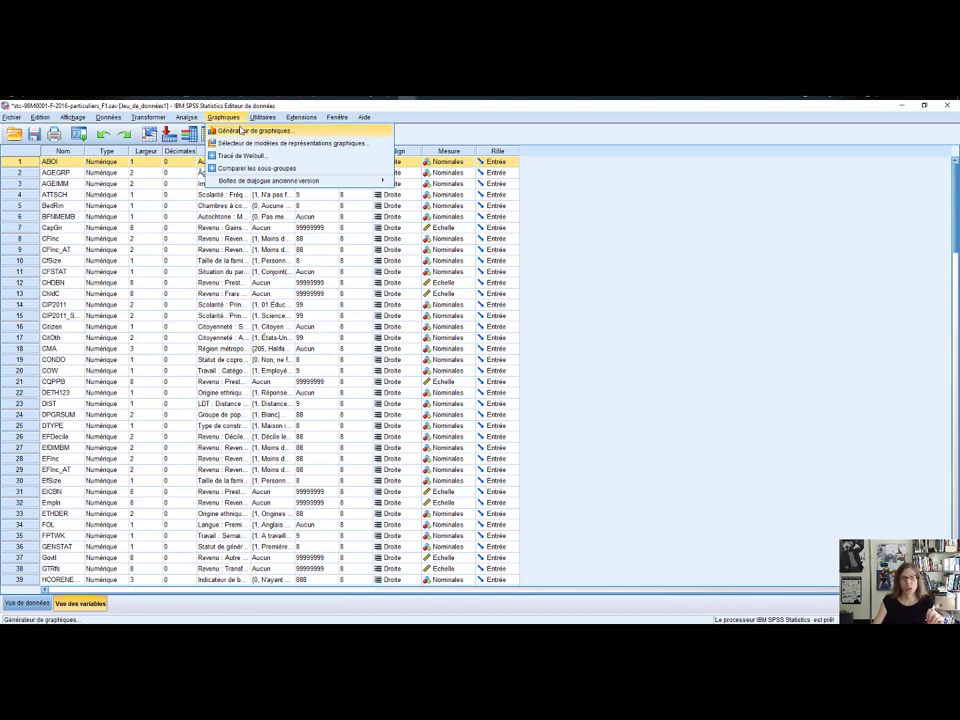
pyautogui.moveTo(290, 181)
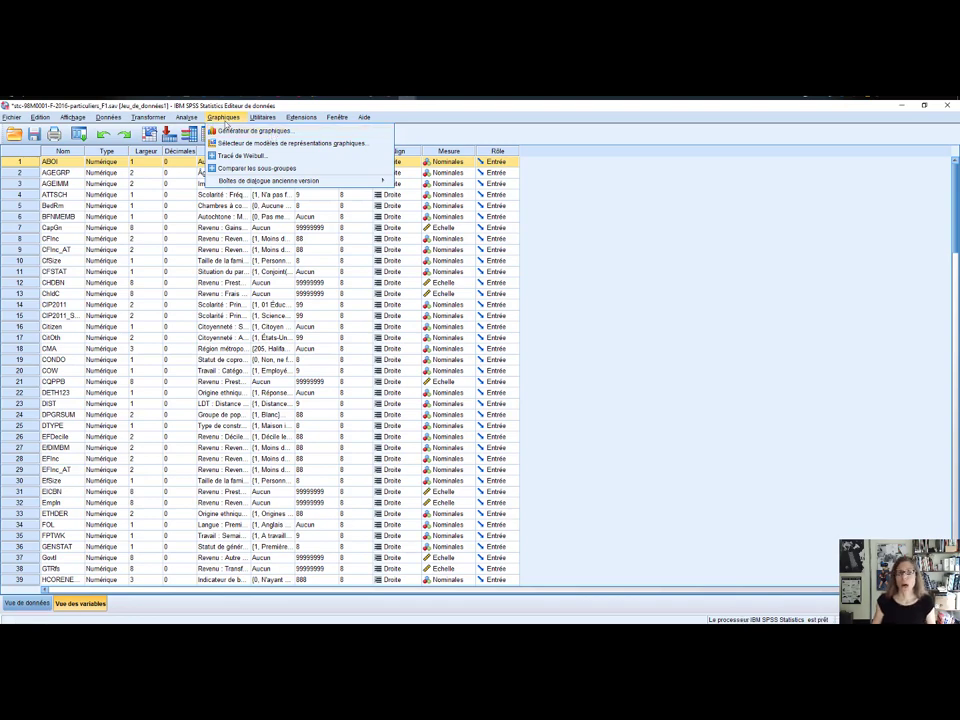
pyautogui.click(187, 118)
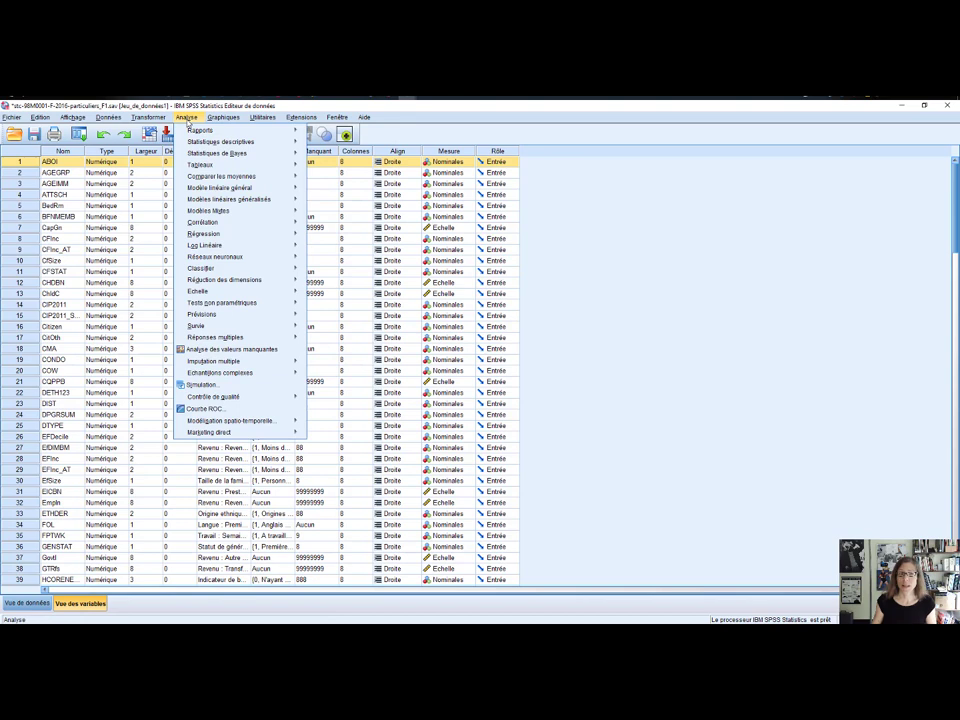
pyautogui.moveTo(236, 144)
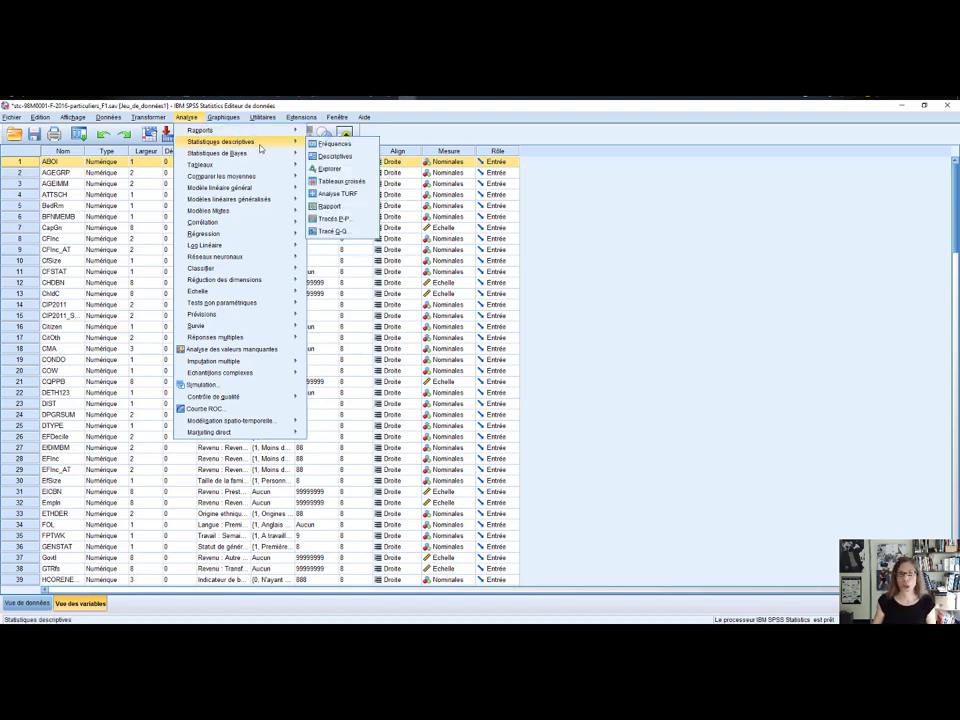
# Examine the utilities, extensions, window-switching and help commands, including the PDF documentation entry
pyautogui.moveTo(258, 119)
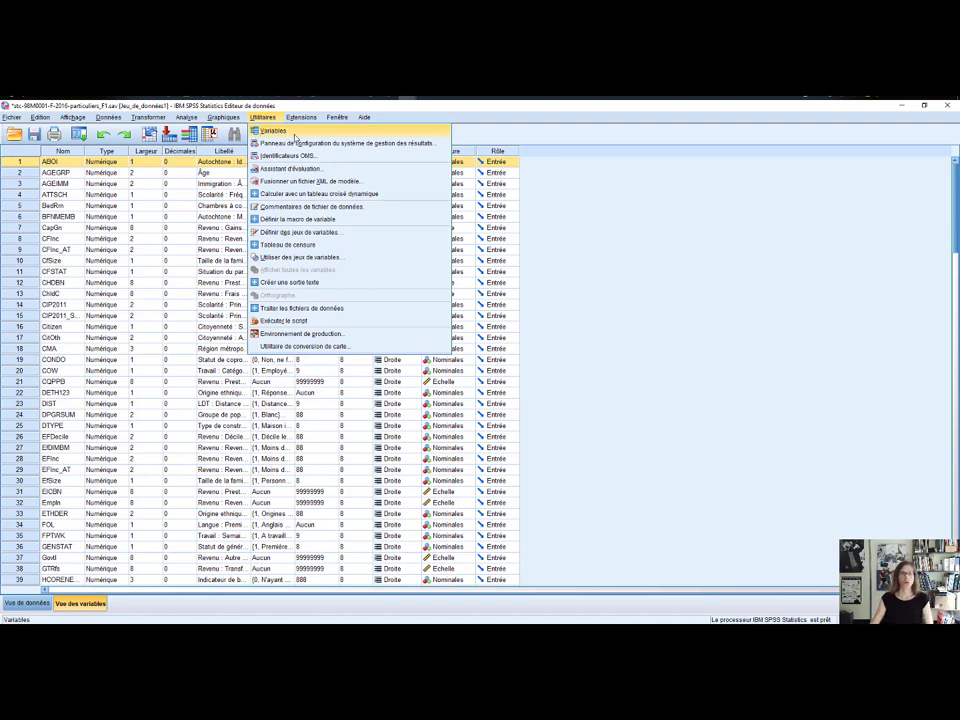
pyautogui.moveTo(289, 118)
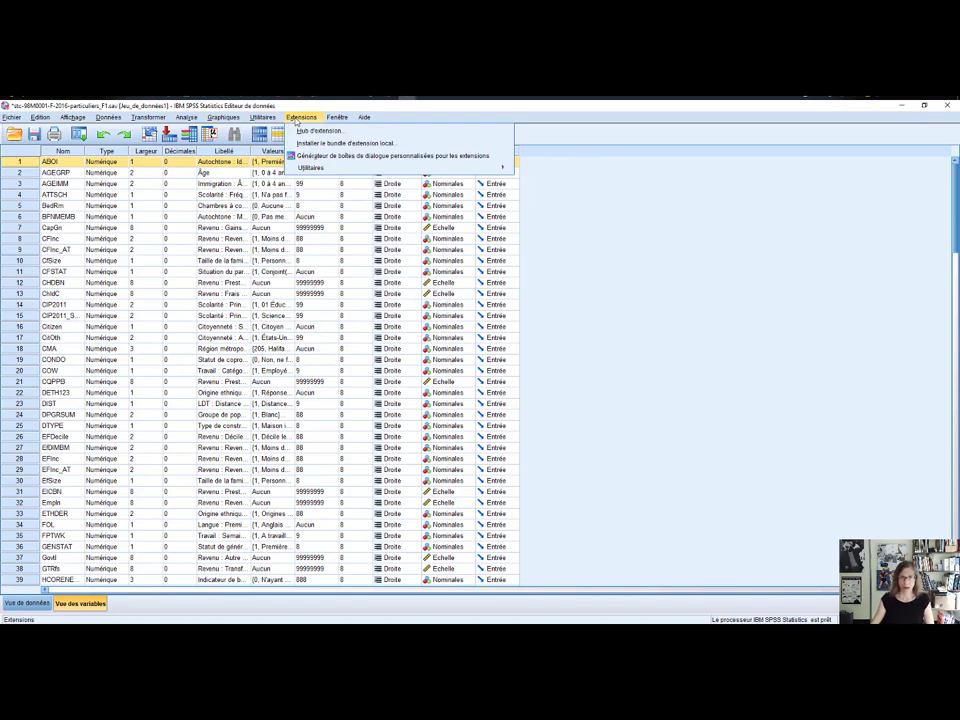
pyautogui.moveTo(337, 118)
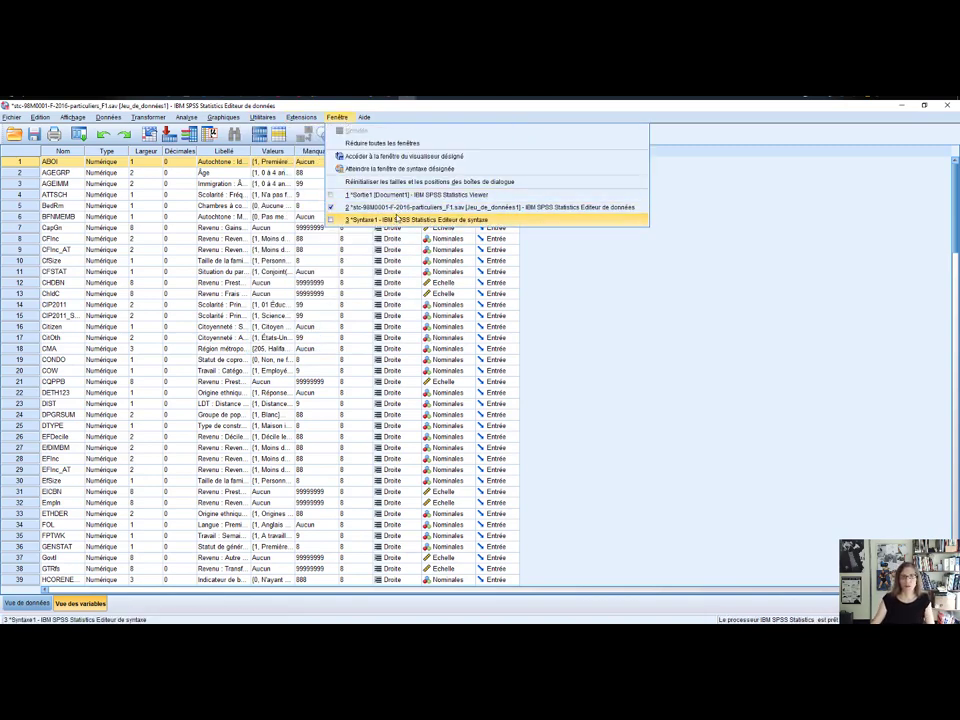
pyautogui.moveTo(366, 120)
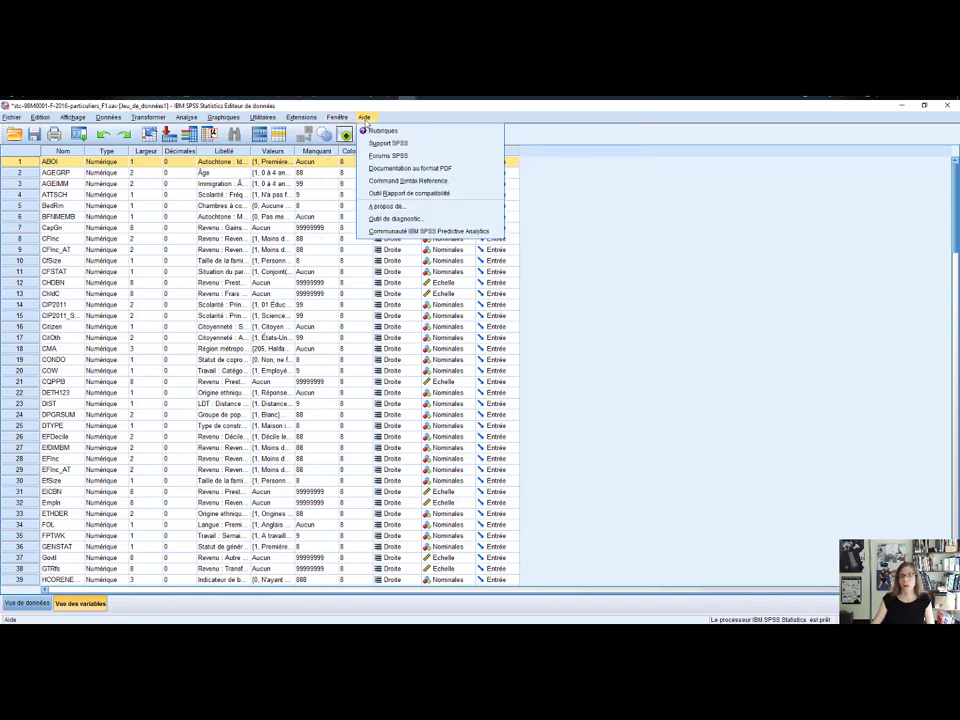
pyautogui.click(410, 169)
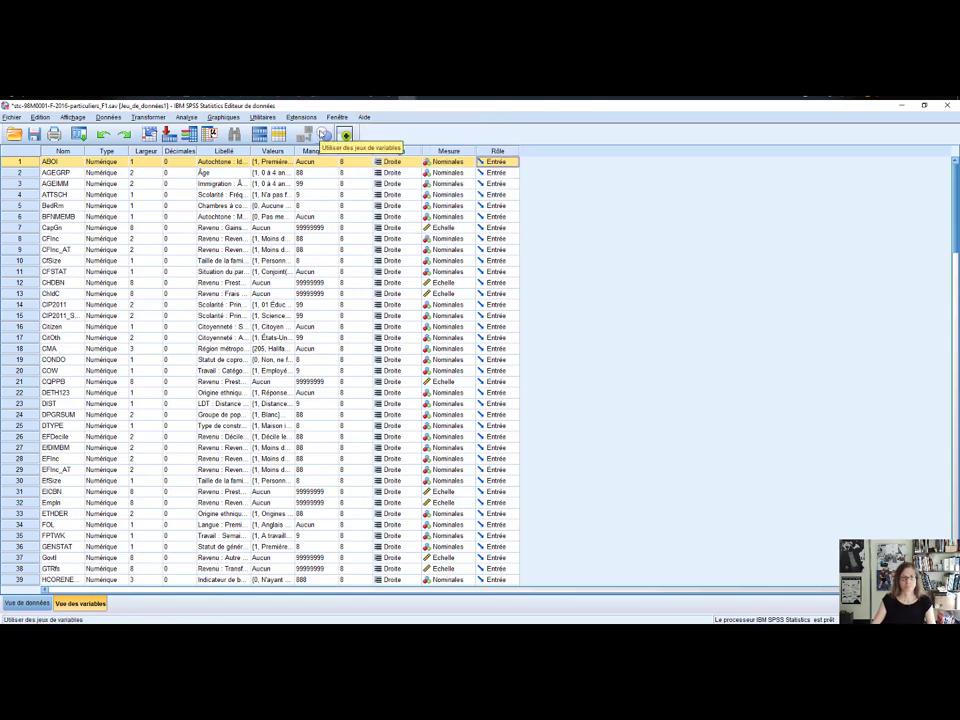